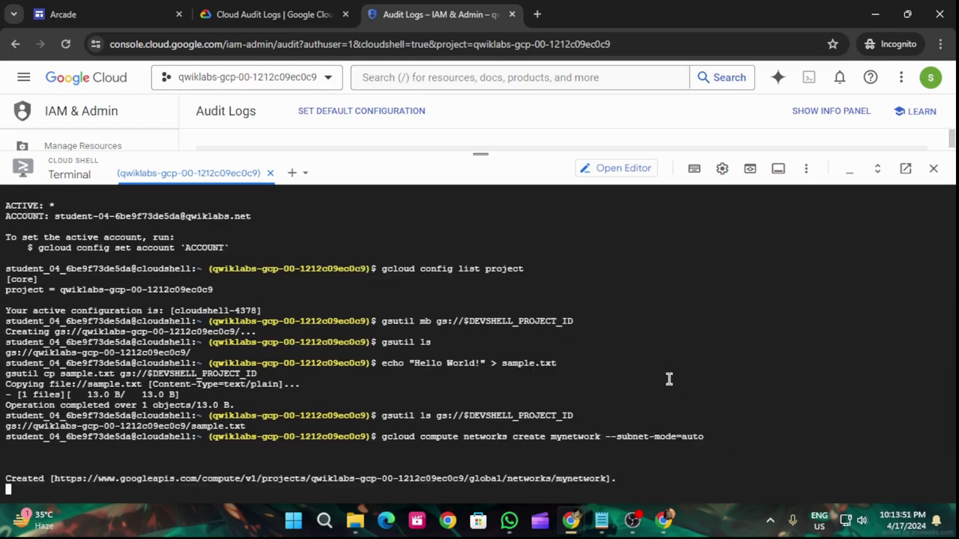
Create the VM instance default-us-vm in zone us-west1-c on network mynetwork with machine type e2-medium through Cloud Shell
{"action": "key", "text": "Return"}
{"action": "key", "text": "Return"}
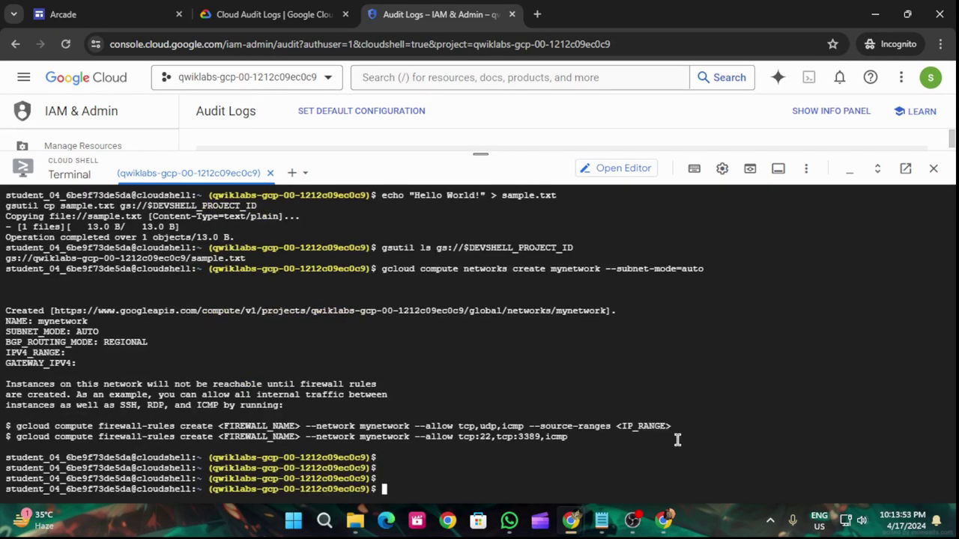
{"action": "type", "text": "gcloud compute instances create default-us-vm \\ --zone=us-west1-c --network=mynetwork \\ --machine-type=e2-medium"}
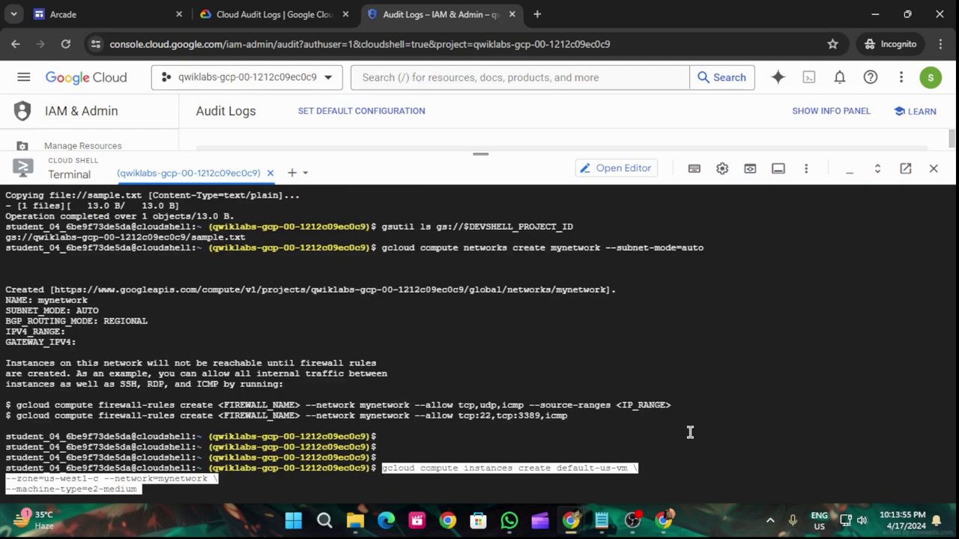
{"action": "key", "text": "Return"}
Check the lab progress for the bucket, network and virtual machine creation, repeating the check once the instance creation has finished
{"action": "left_click", "coordinate": [224, 13]}
{"action": "scroll", "coordinate": [450, 315], "scroll_direction": "down", "scroll_amount": 1}
{"action": "left_click", "coordinate": [422, 352]}
{"action": "scroll", "coordinate": [487, 359], "scroll_direction": "down", "scroll_amount": 2}
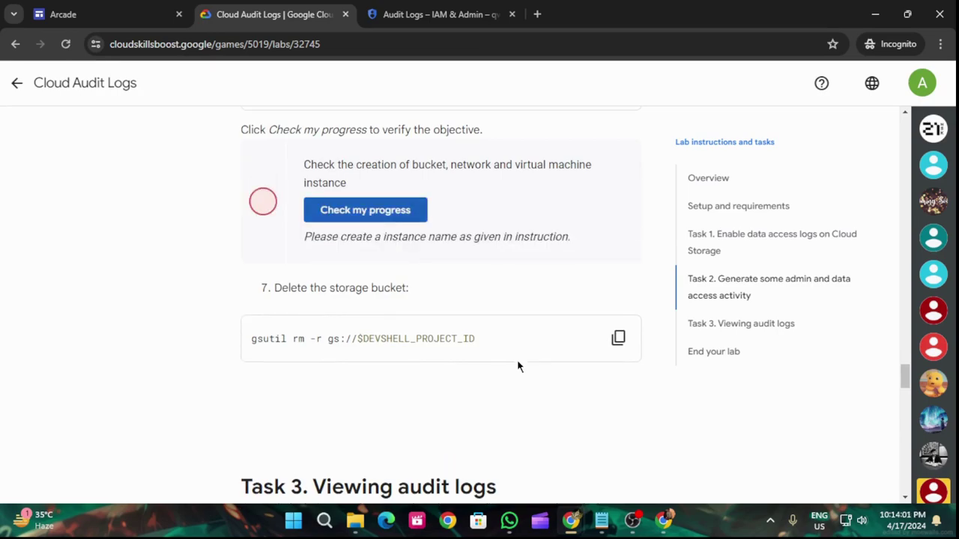
{"action": "left_click", "coordinate": [389, 14]}
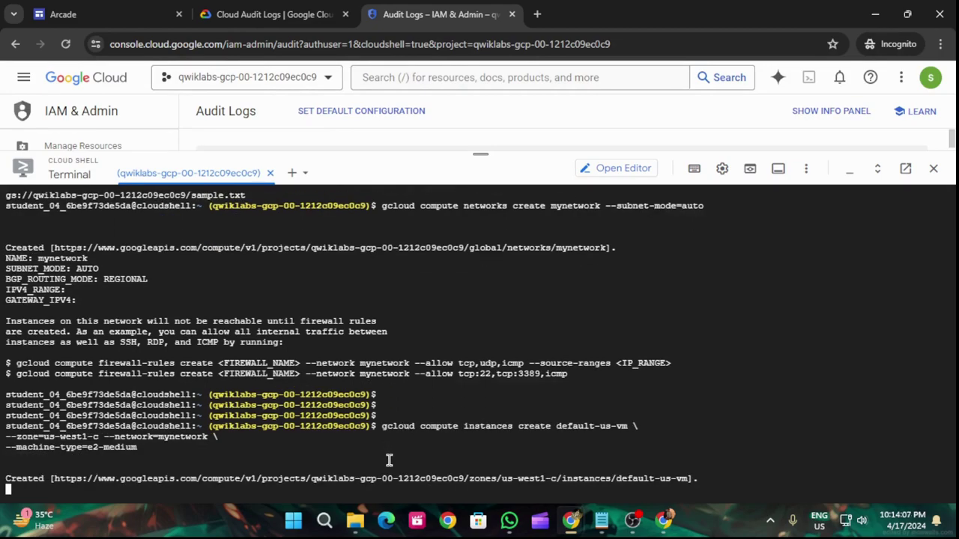
{"action": "key", "text": "Return"}
{"action": "key", "text": "Return"}
{"action": "left_click", "coordinate": [302, 13]}
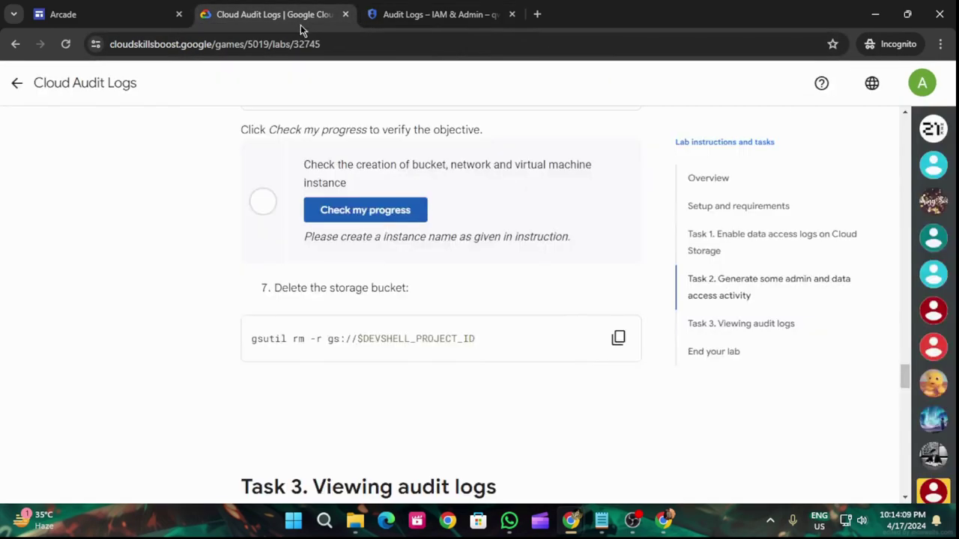
{"action": "left_click", "coordinate": [383, 215]}
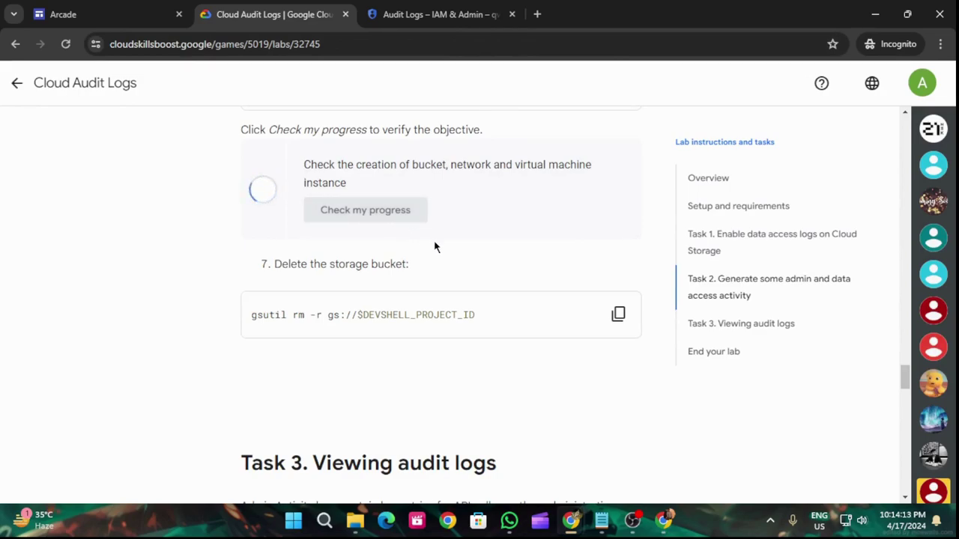
Delete the storage bucket by running the lab's gsutil rm -r gs://$DEVSHELL_PROJECT_ID command in Cloud Shell
{"action": "left_click", "coordinate": [617, 338]}
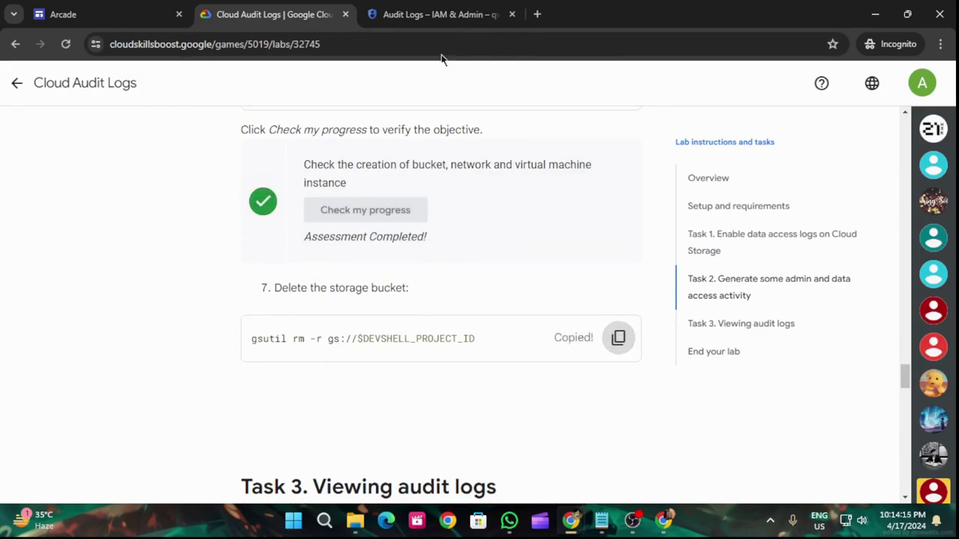
{"action": "left_click", "coordinate": [456, 15]}
{"action": "key", "text": "ctrl+v"}
{"action": "key", "text": "Return"}
Read the Task 3 instructions on viewing audit logs in the lab guide and copy the page name Logs Explorer
{"action": "left_click", "coordinate": [306, 16]}
{"action": "scroll", "coordinate": [518, 324], "scroll_direction": "down", "scroll_amount": 5}
{"action": "scroll", "coordinate": [516, 314], "scroll_direction": "down", "scroll_amount": 2}
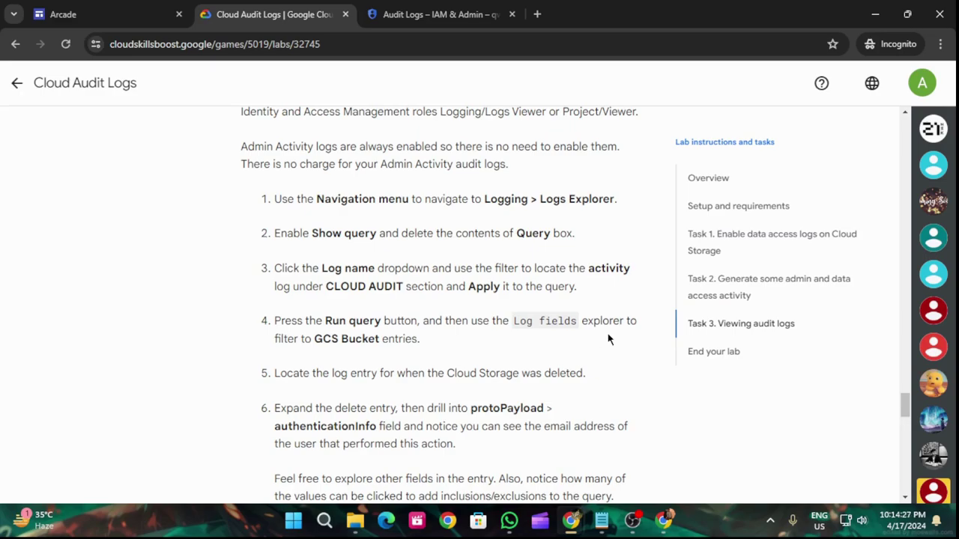
{"action": "scroll", "coordinate": [609, 338], "scroll_direction": "down", "scroll_amount": 3}
{"action": "scroll", "coordinate": [610, 345], "scroll_direction": "up", "scroll_amount": 4}
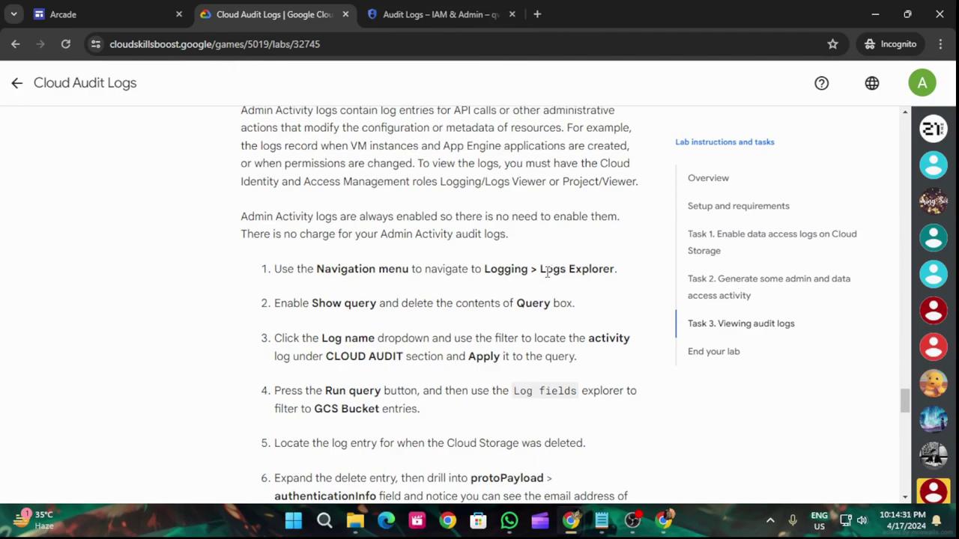
{"action": "left_click_drag", "start_coordinate": [540, 271], "coordinate": [612, 263]}
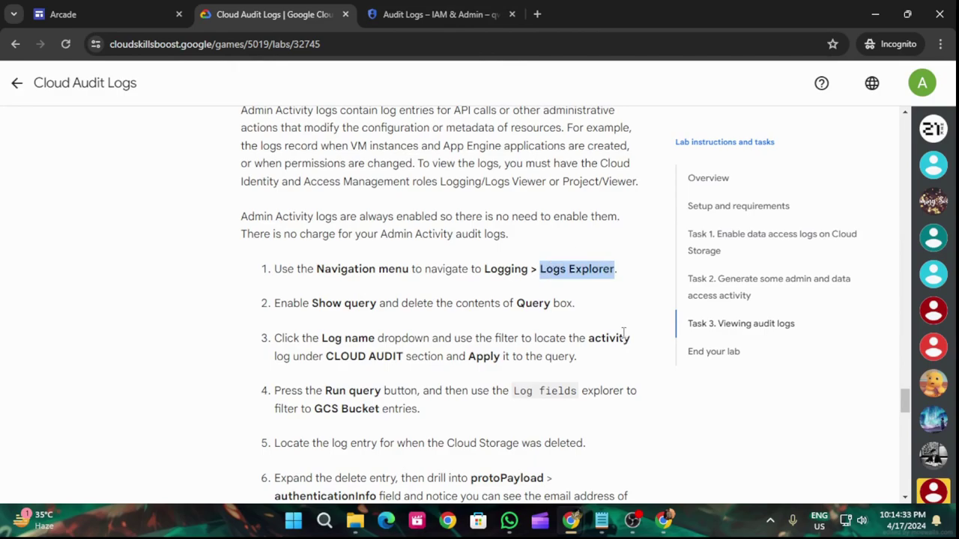
Shrink the Cloud Shell terminal, search the Google Cloud console for Logs Explorer and open that page
{"action": "left_click", "coordinate": [438, 12]}
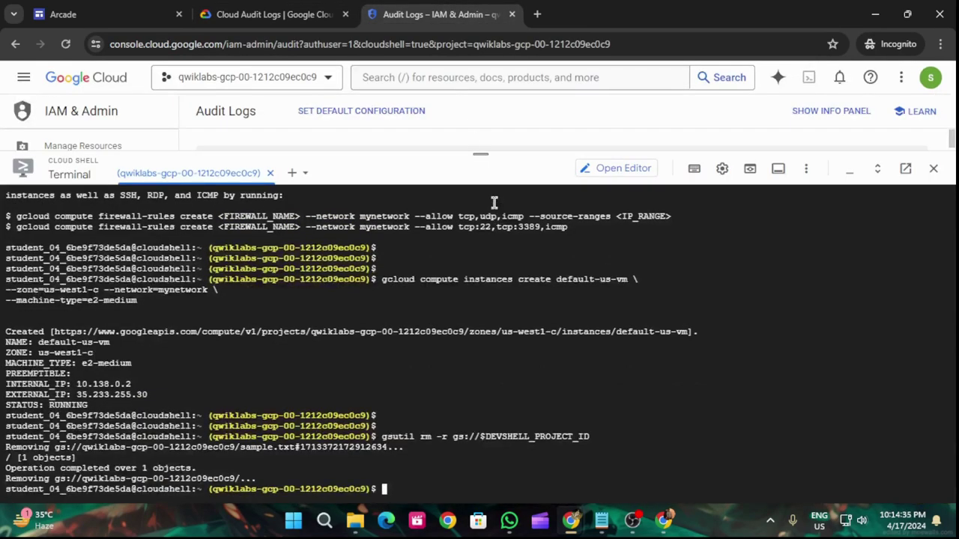
{"action": "left_click_drag", "start_coordinate": [483, 149], "coordinate": [520, 380]}
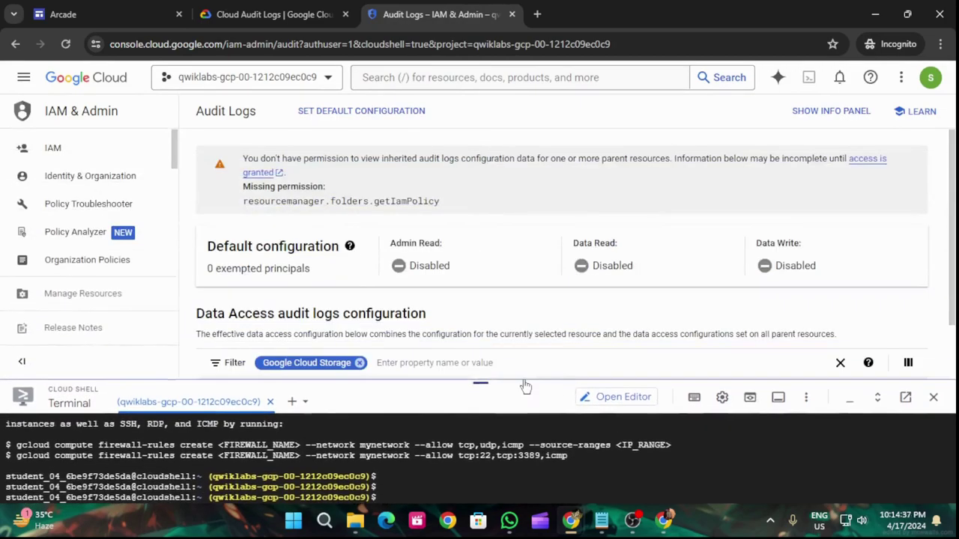
{"action": "left_click", "coordinate": [474, 77]}
{"action": "key", "text": "ctrl+v"}
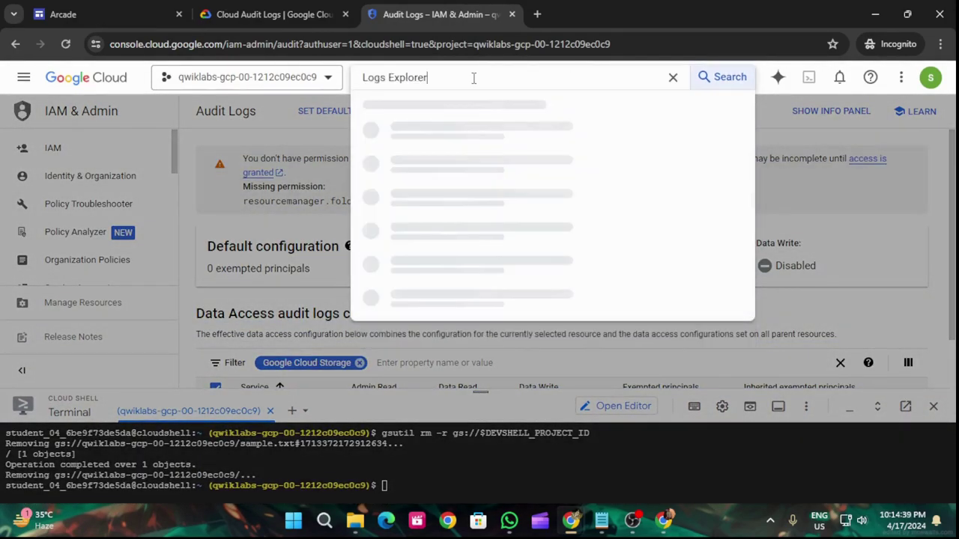
{"action": "key", "text": "Return"}
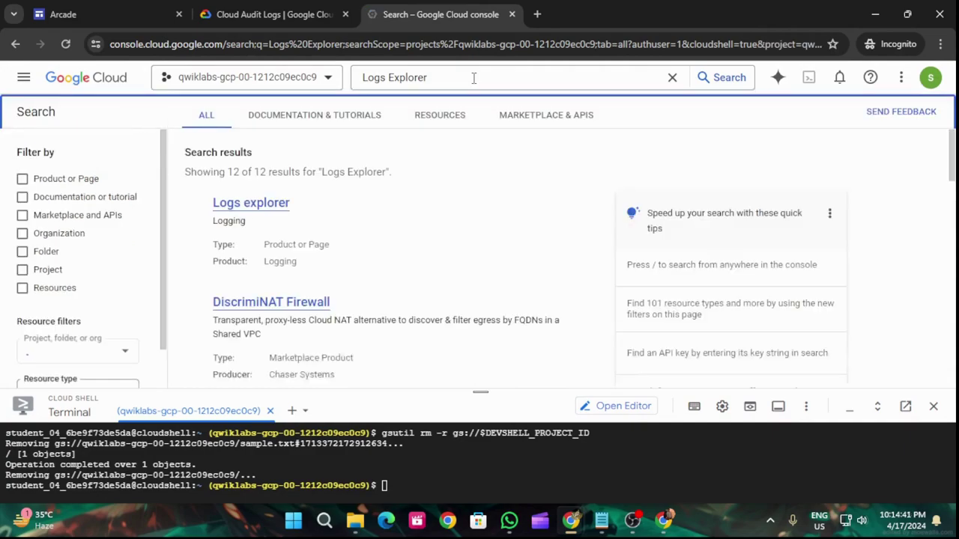
{"action": "left_click", "coordinate": [266, 204]}
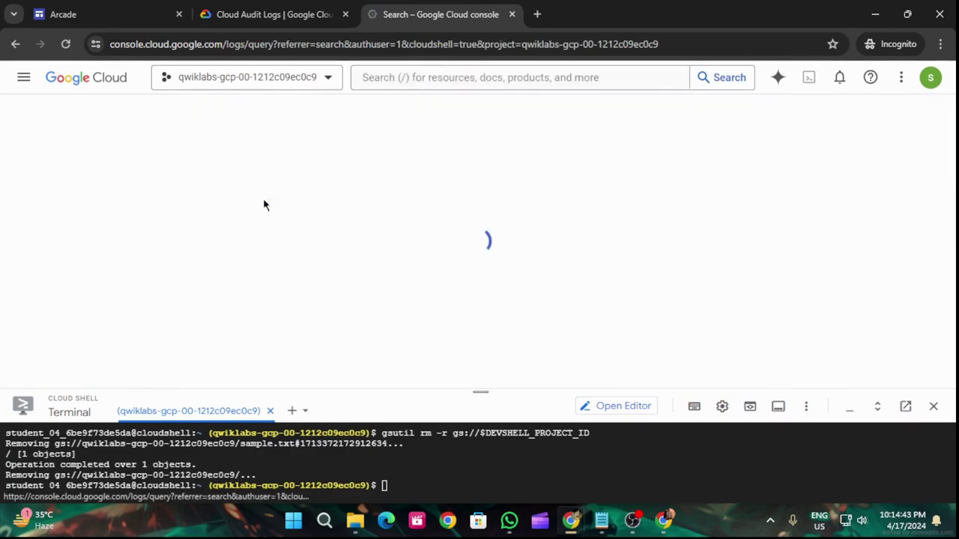
Review the lab's query instructions, and dismiss the Learn tutorial and Recent Queries tip in Logs Explorer
{"action": "left_click", "coordinate": [270, 14]}
{"action": "scroll", "coordinate": [562, 339], "scroll_direction": "down", "scroll_amount": 1}
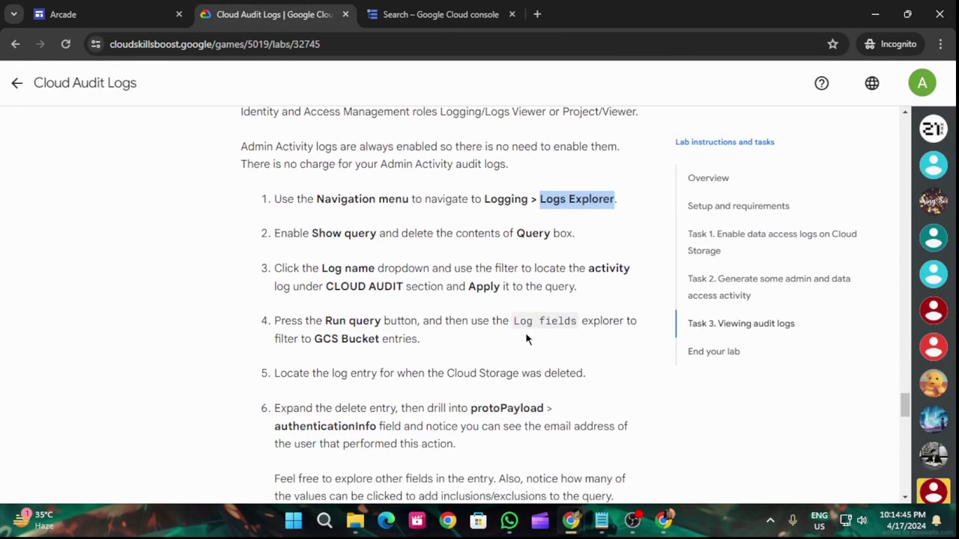
{"action": "left_click", "coordinate": [428, 15]}
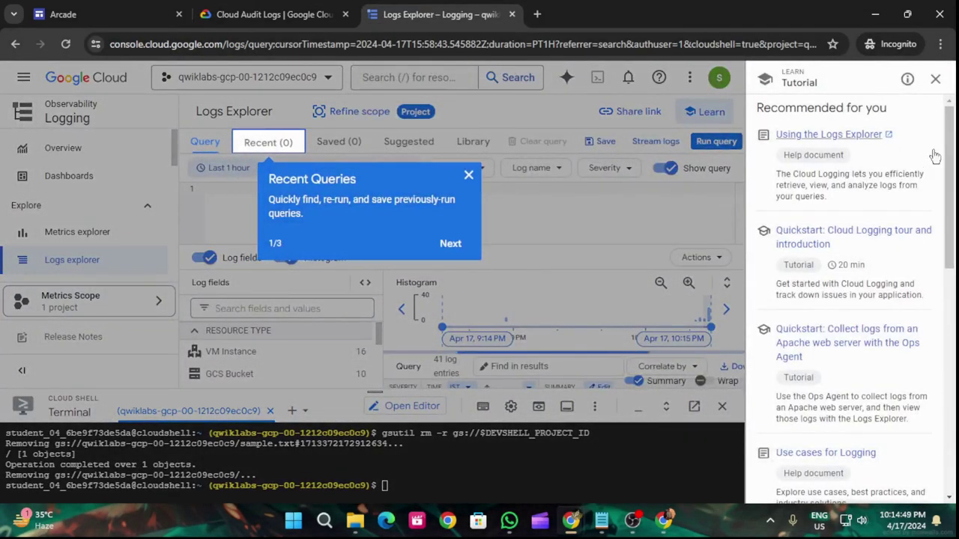
{"action": "left_click", "coordinate": [935, 79]}
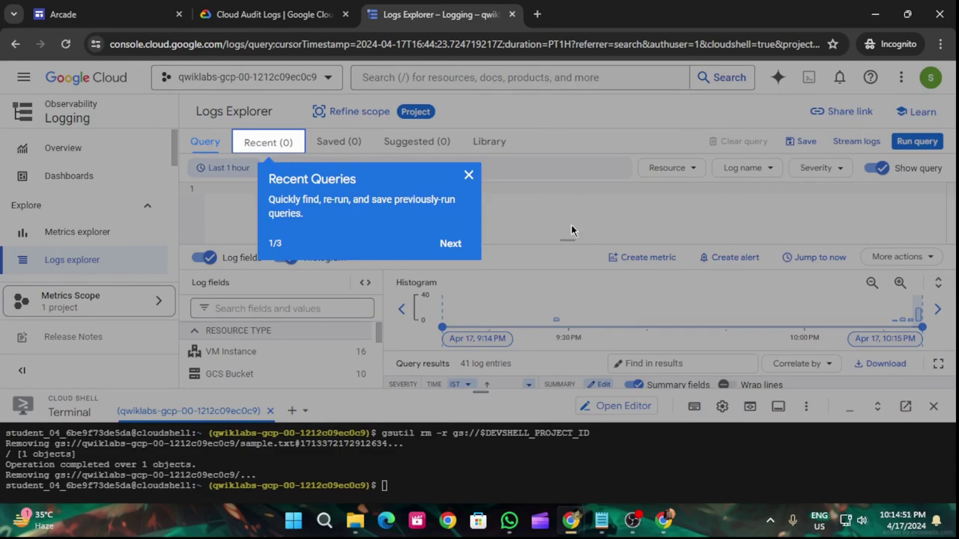
{"action": "left_click", "coordinate": [467, 177]}
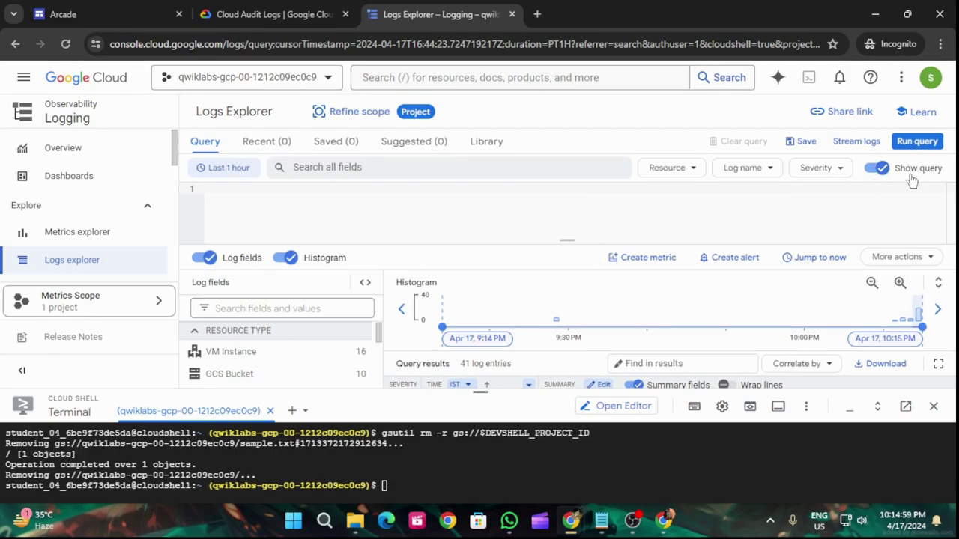
Turn Show query off and on again, comparing the query editor with the lab's Task 3 instructions
{"action": "left_click", "coordinate": [880, 170]}
{"action": "left_click", "coordinate": [873, 171]}
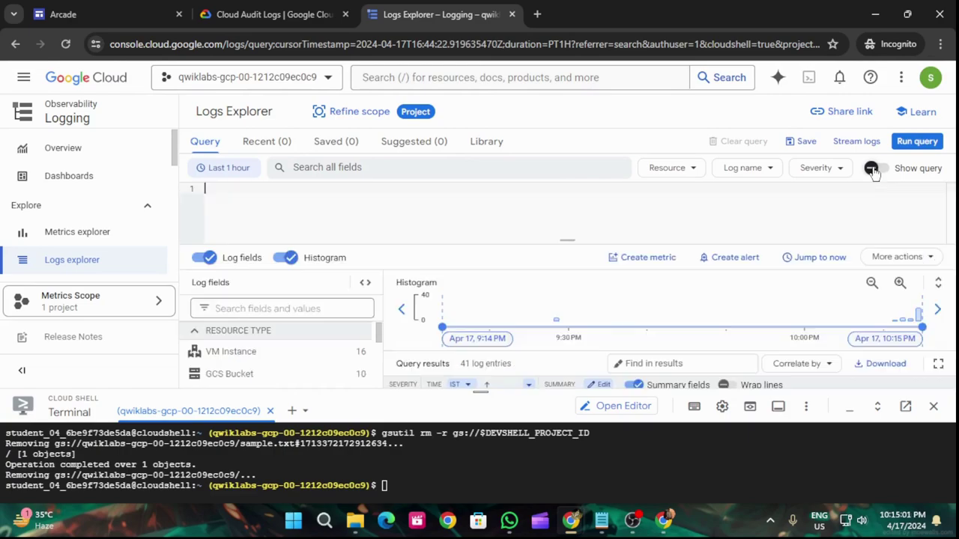
{"action": "left_click", "coordinate": [273, 15]}
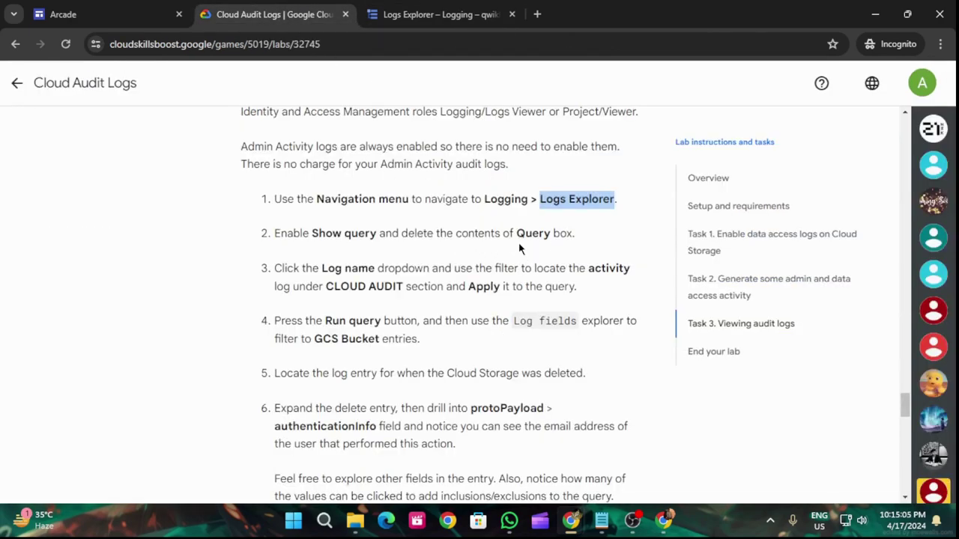
{"action": "left_click", "coordinate": [421, 15]}
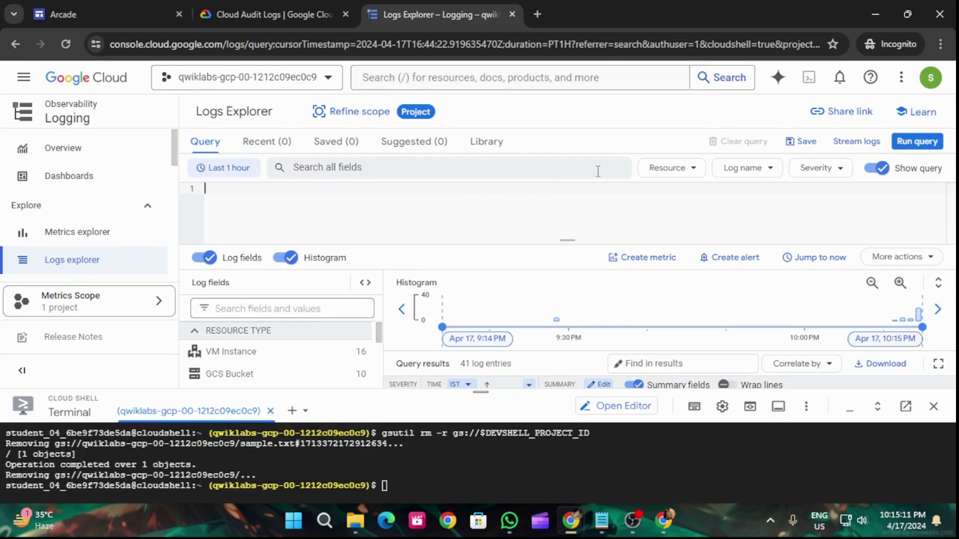
{"action": "left_click", "coordinate": [272, 14]}
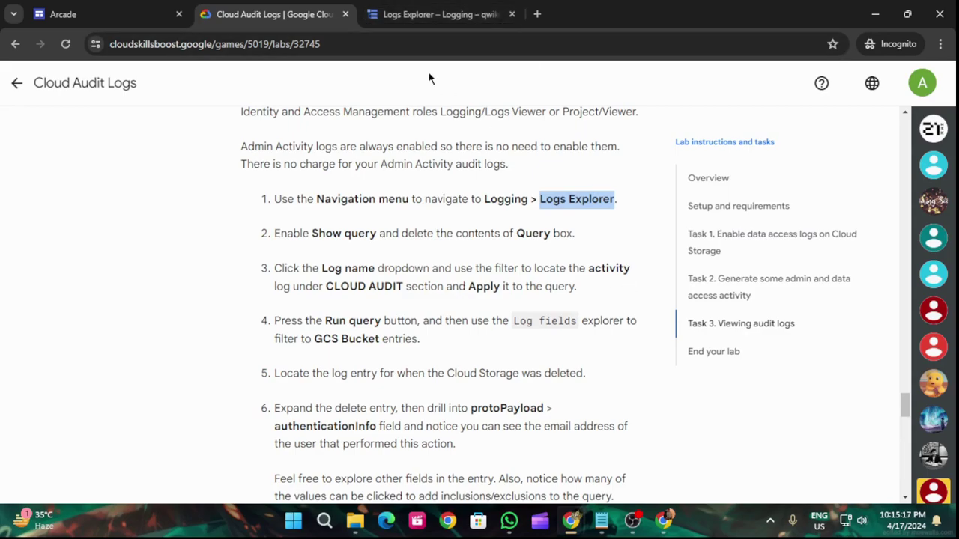
{"action": "left_click", "coordinate": [438, 14]}
{"action": "left_click", "coordinate": [589, 183]}
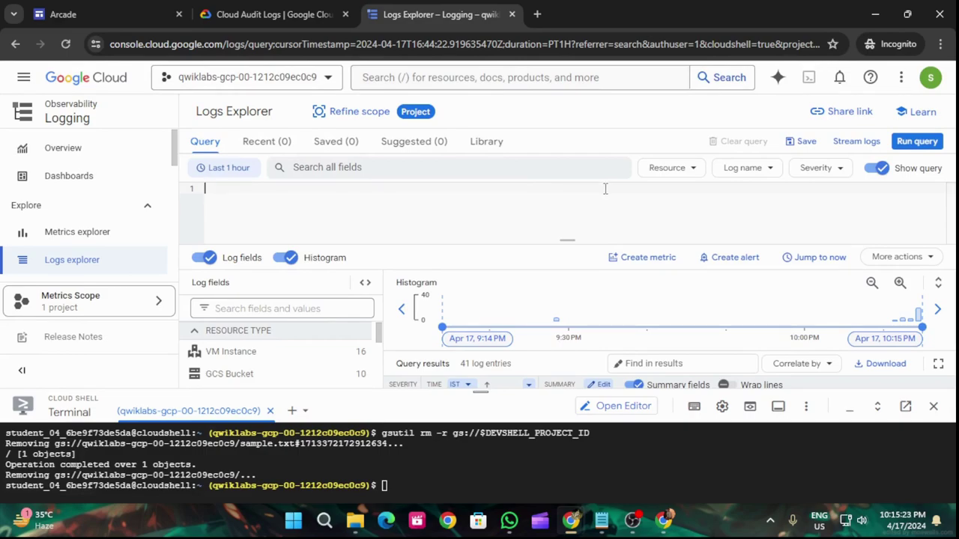
Examine the log fields area in Logs Explorer and reread the lab's instruction on locating the activity log
{"action": "left_click", "coordinate": [335, 310]}
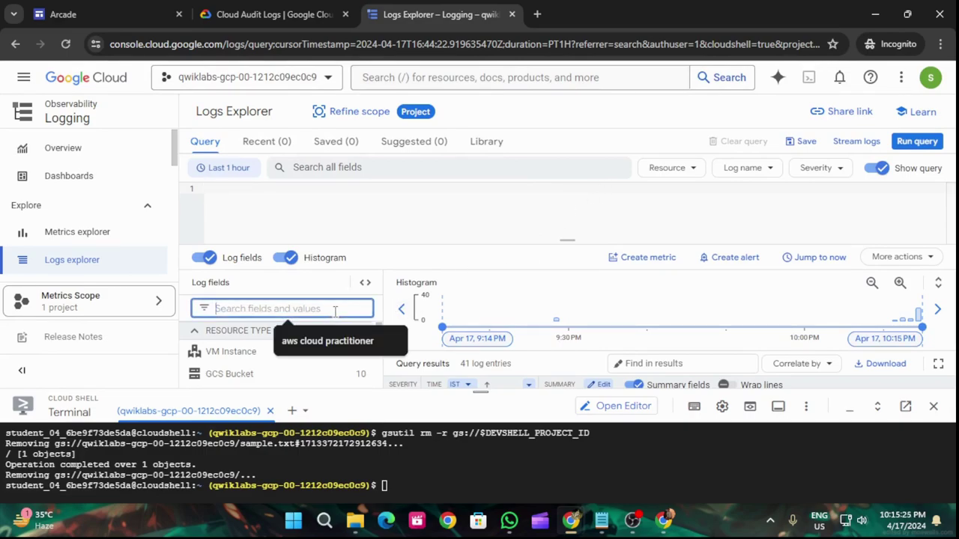
{"action": "left_click_drag", "start_coordinate": [499, 244], "coordinate": [498, 240]}
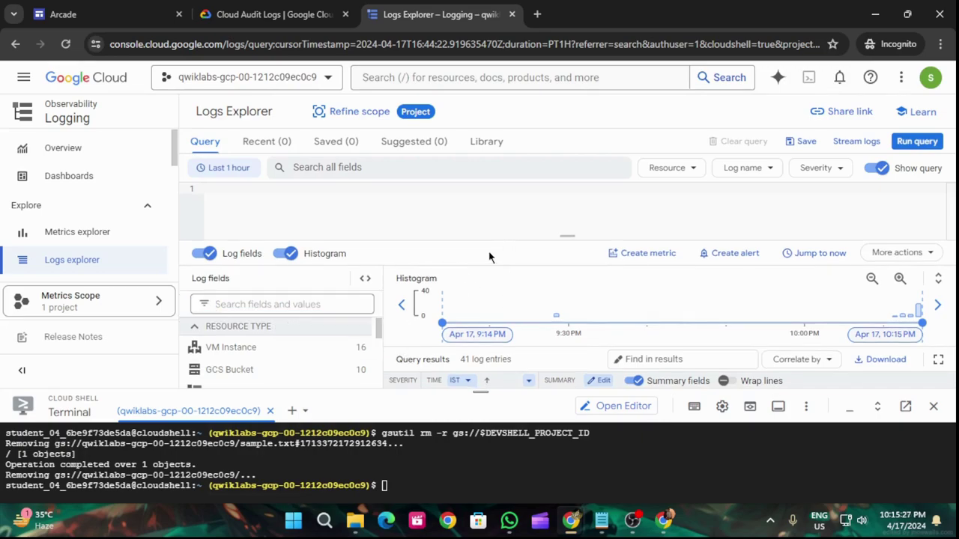
{"action": "scroll", "coordinate": [306, 345], "scroll_direction": "down", "scroll_amount": 2}
{"action": "scroll", "coordinate": [292, 356], "scroll_direction": "up", "scroll_amount": 2}
{"action": "left_click", "coordinate": [214, 16]}
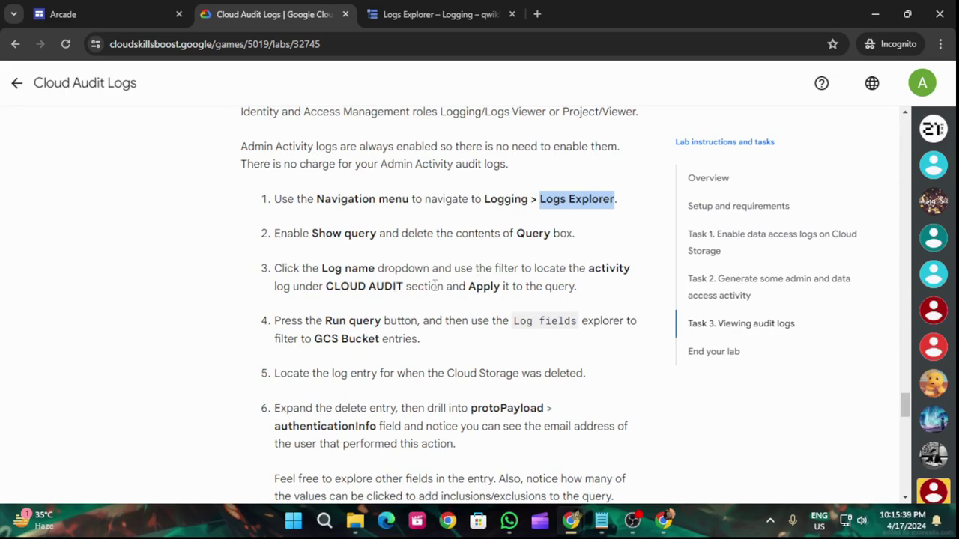
{"action": "left_click", "coordinate": [408, 14]}
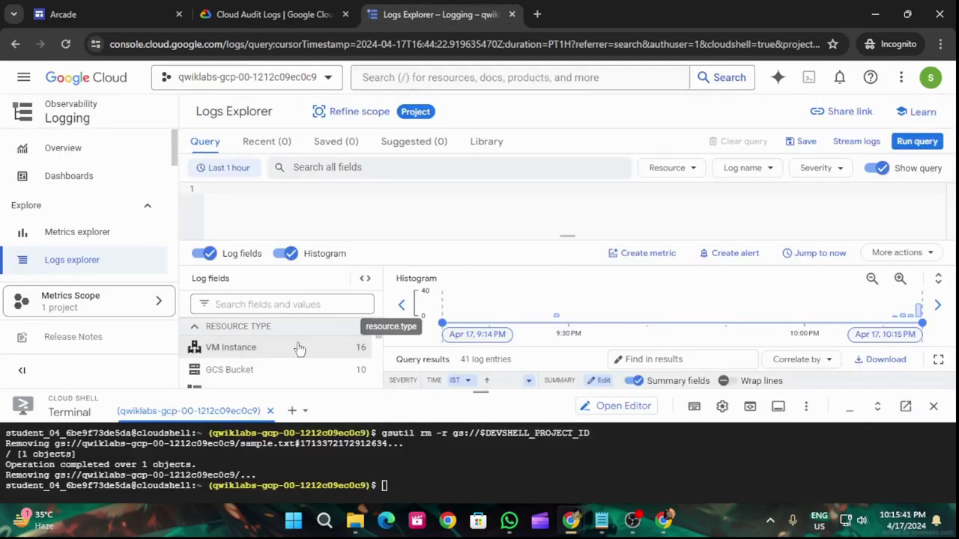
Reduce the Cloud Shell terminal to a minimal height and look through the log fields list
{"action": "left_click_drag", "start_coordinate": [483, 388], "coordinate": [479, 502]}
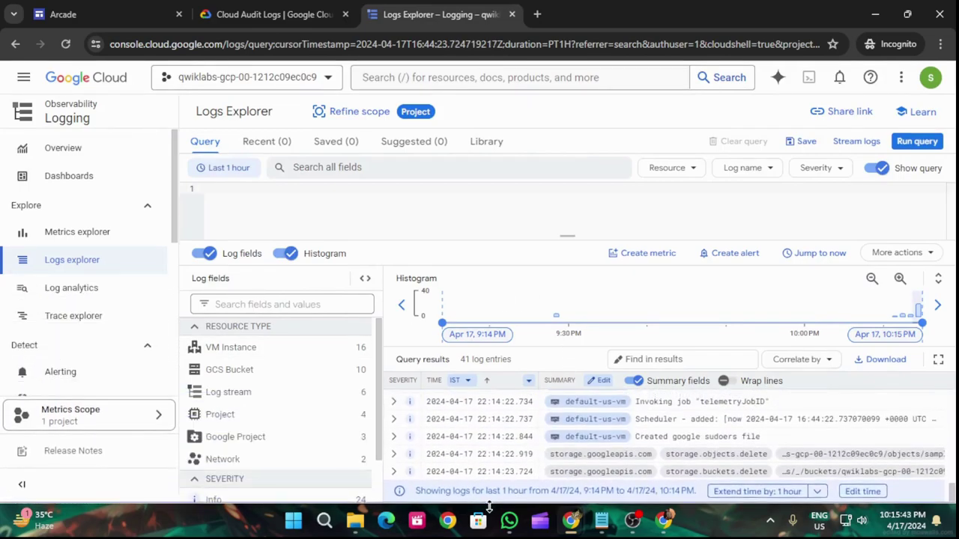
{"action": "scroll", "coordinate": [281, 376], "scroll_direction": "down", "scroll_amount": 2}
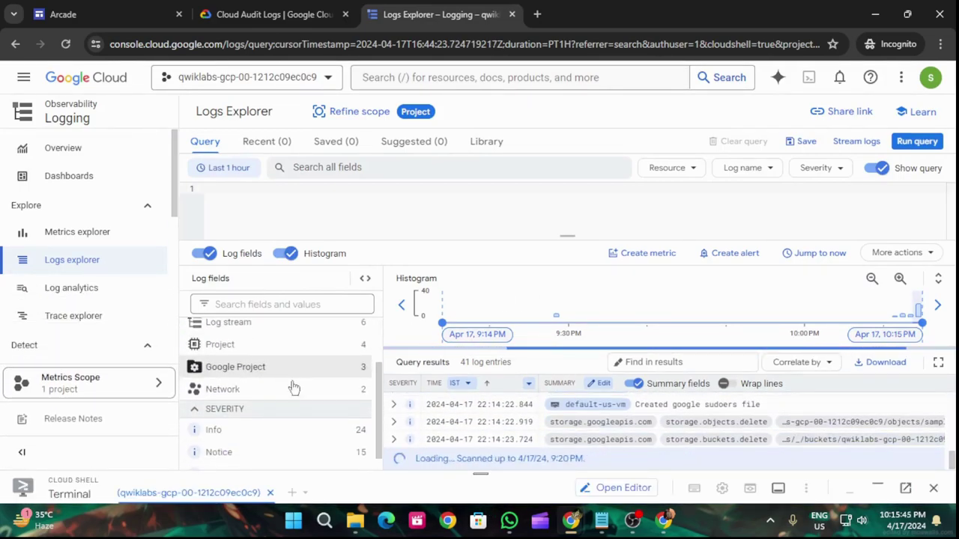
{"action": "scroll", "coordinate": [307, 416], "scroll_direction": "down", "scroll_amount": 1}
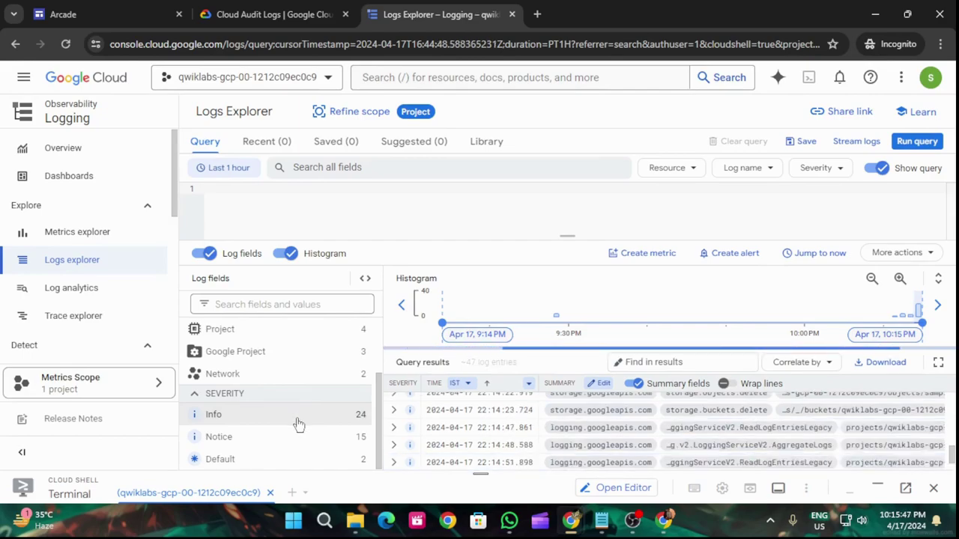
{"action": "scroll", "coordinate": [302, 420], "scroll_direction": "up", "scroll_amount": 2}
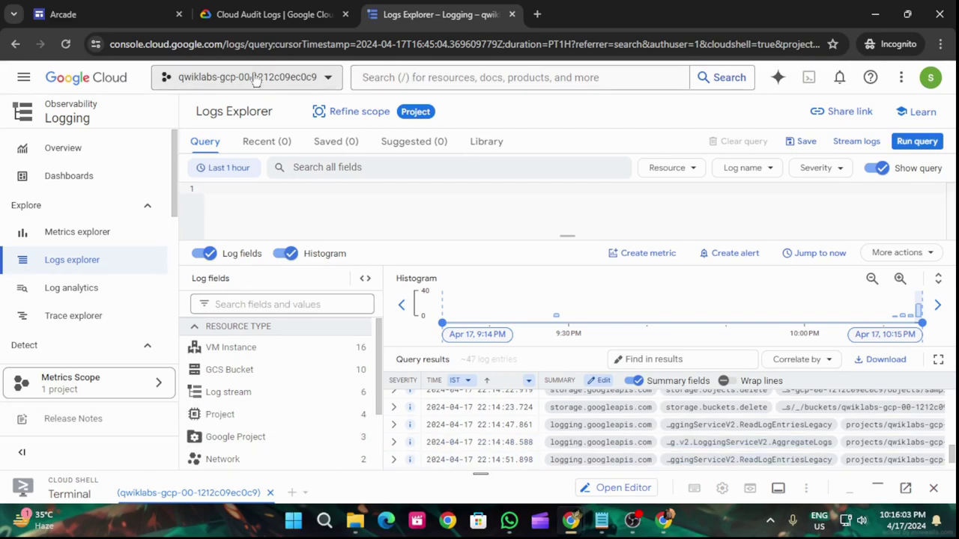
Filter the query to all Cloud Audit log names: activity, data_access and system_event, checking the lab's instructions
{"action": "left_click", "coordinate": [251, 15]}
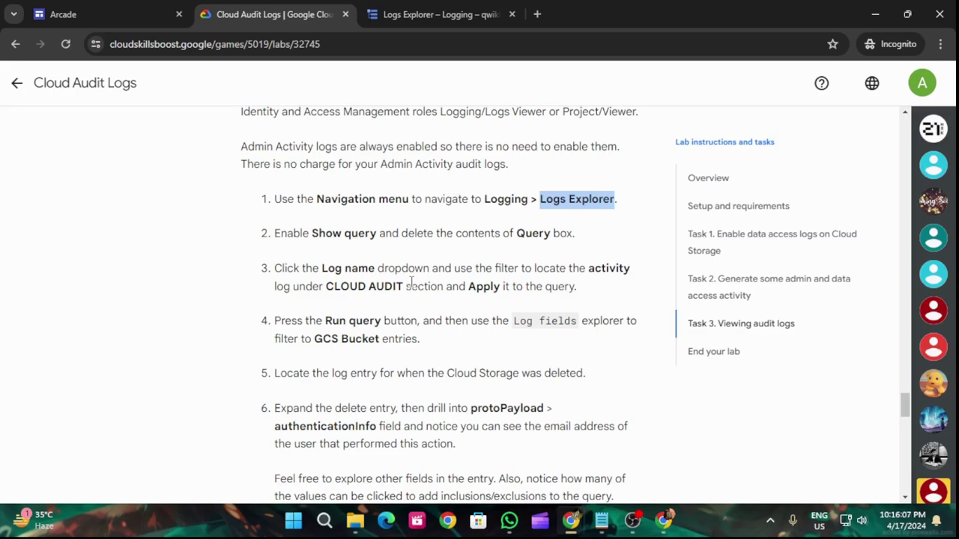
{"action": "left_click", "coordinate": [424, 8]}
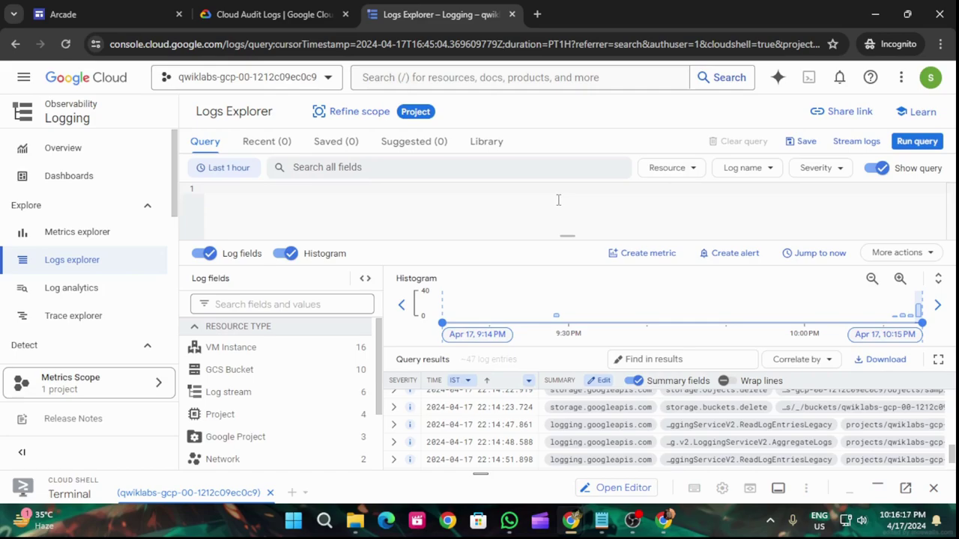
{"action": "left_click", "coordinate": [759, 166]}
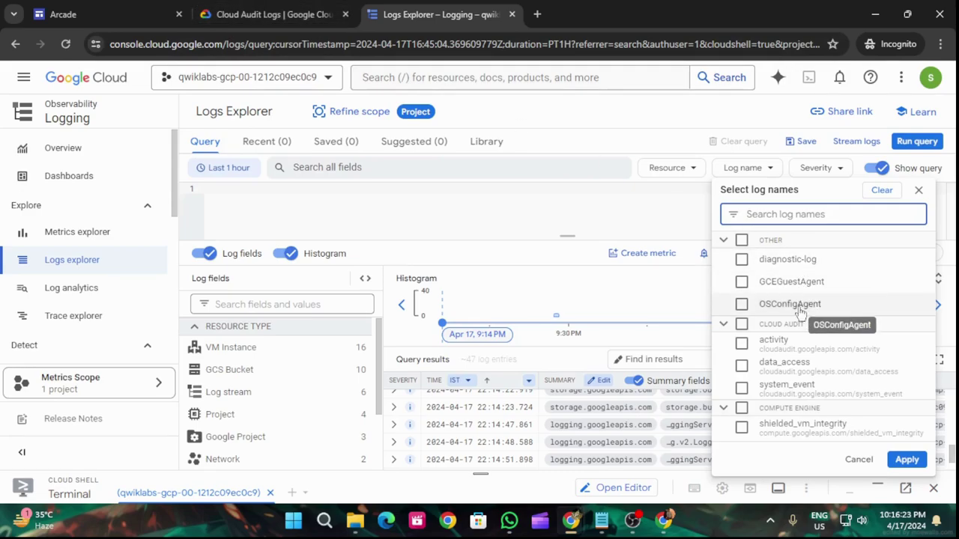
{"action": "left_click", "coordinate": [741, 324]}
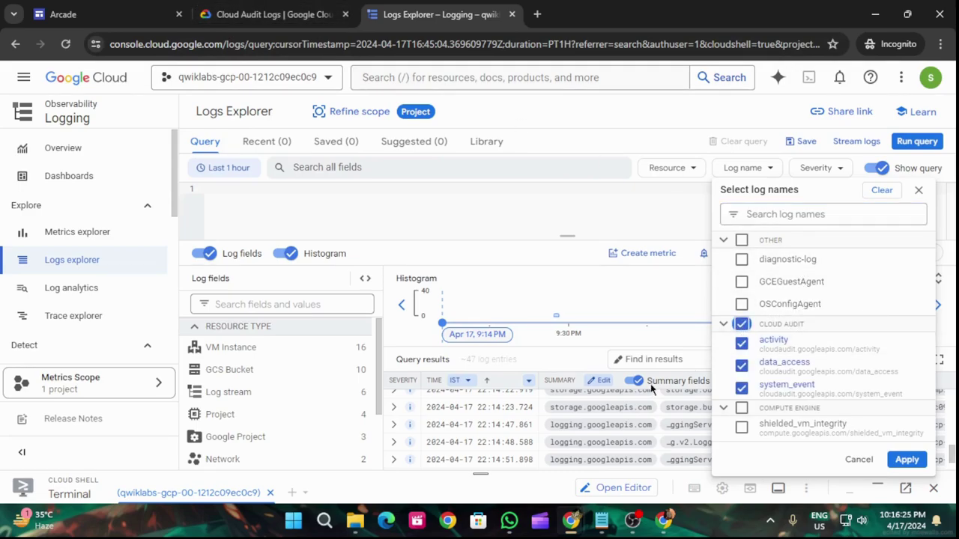
{"action": "left_click", "coordinate": [319, 6]}
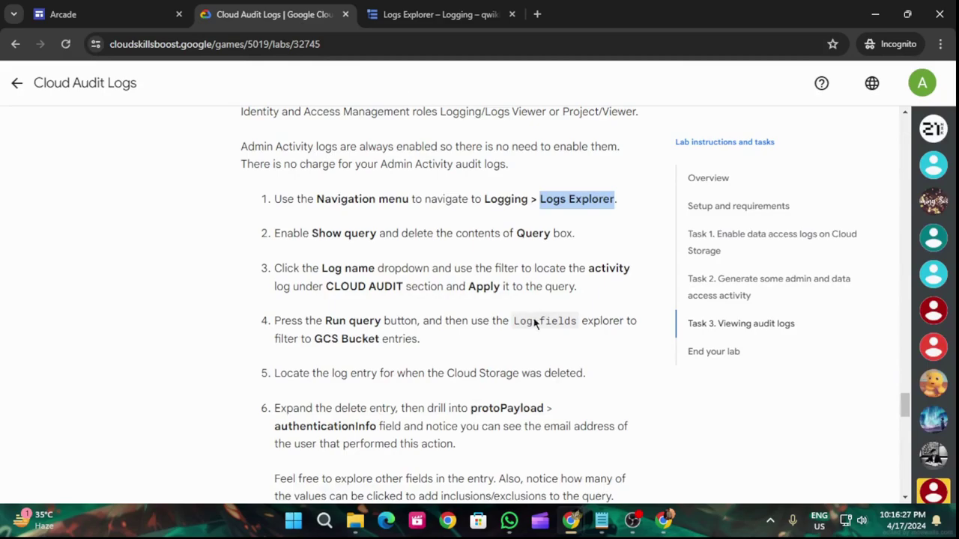
{"action": "left_click", "coordinate": [452, 11]}
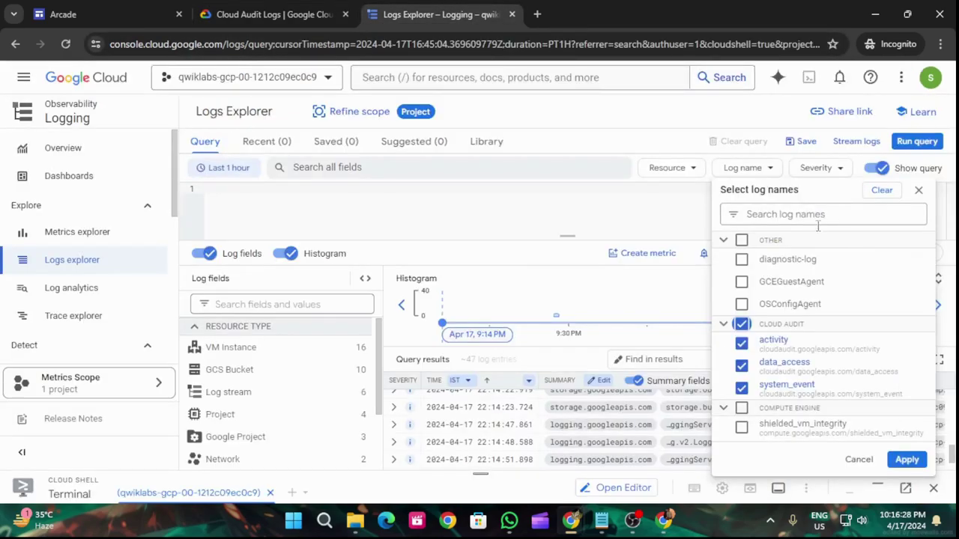
{"action": "left_click", "coordinate": [908, 459]}
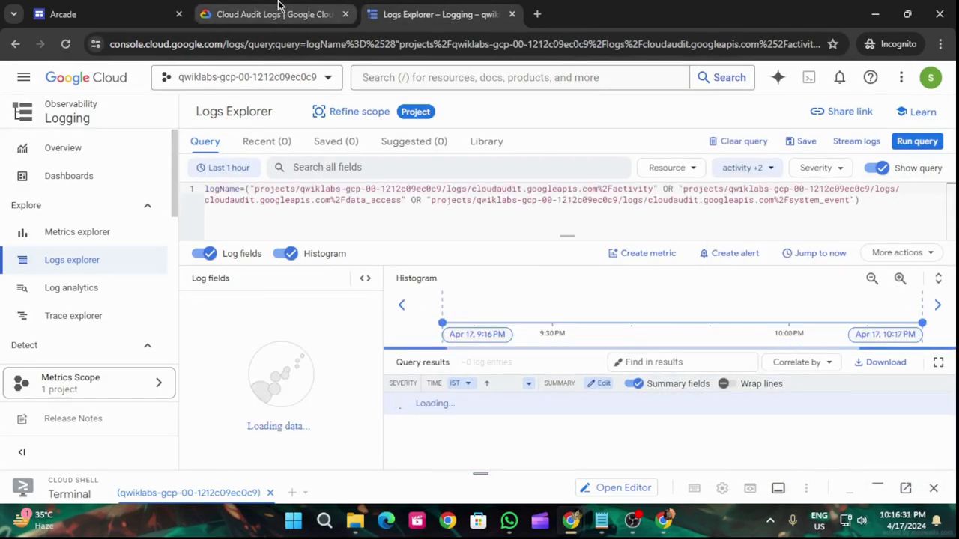
Read the lab's next Task 3 instruction and run the Cloud Audit log query
{"action": "left_click", "coordinate": [300, 14]}
{"action": "scroll", "coordinate": [360, 187], "scroll_direction": "down", "scroll_amount": 1}
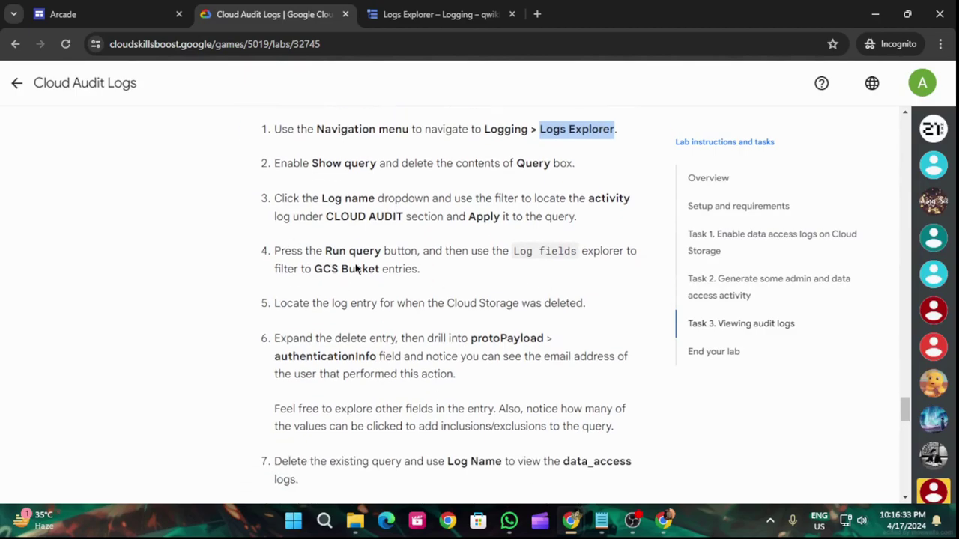
{"action": "left_click", "coordinate": [450, 13]}
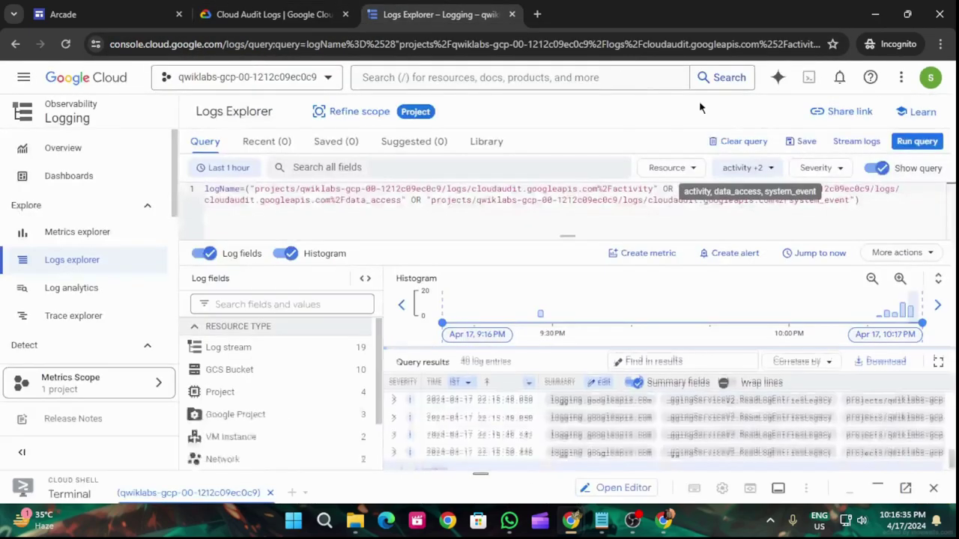
{"action": "left_click", "coordinate": [903, 147]}
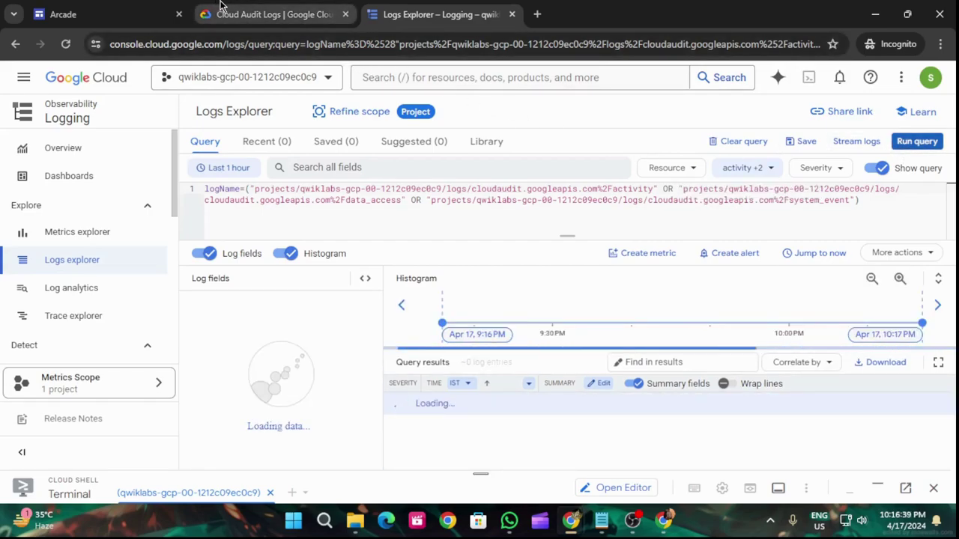
Filter the query results to GCS Bucket entries through the log fields, following the lab's instructions
{"action": "left_click", "coordinate": [247, 12]}
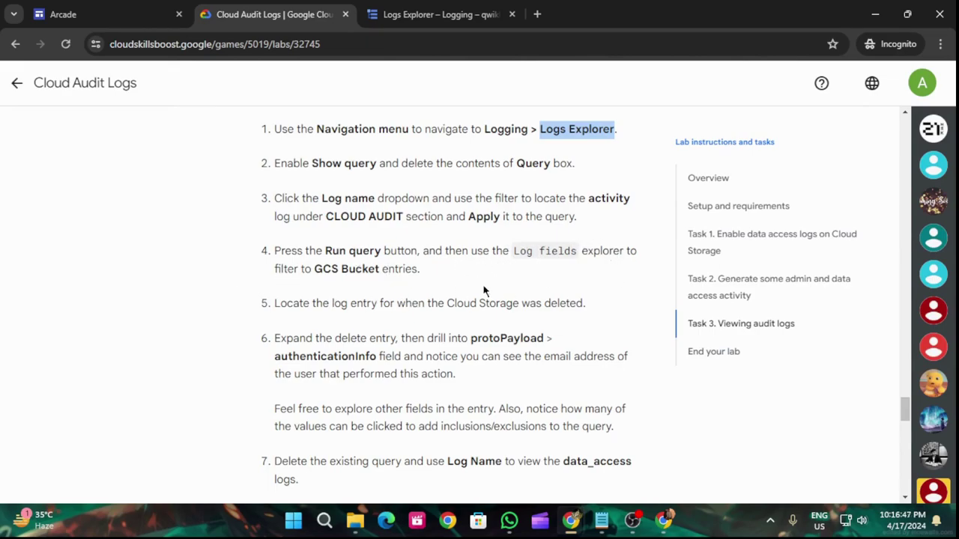
{"action": "left_click", "coordinate": [439, 11]}
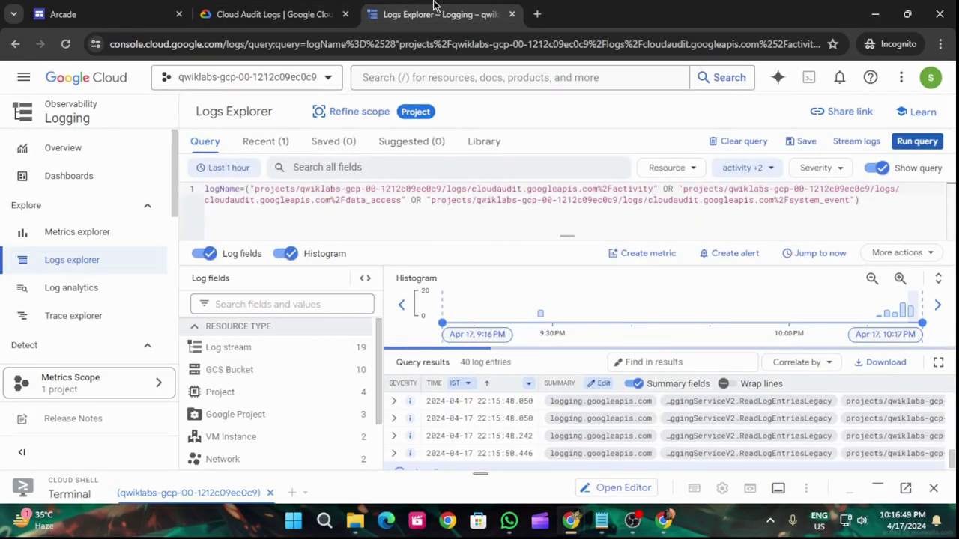
{"action": "left_click", "coordinate": [274, 15]}
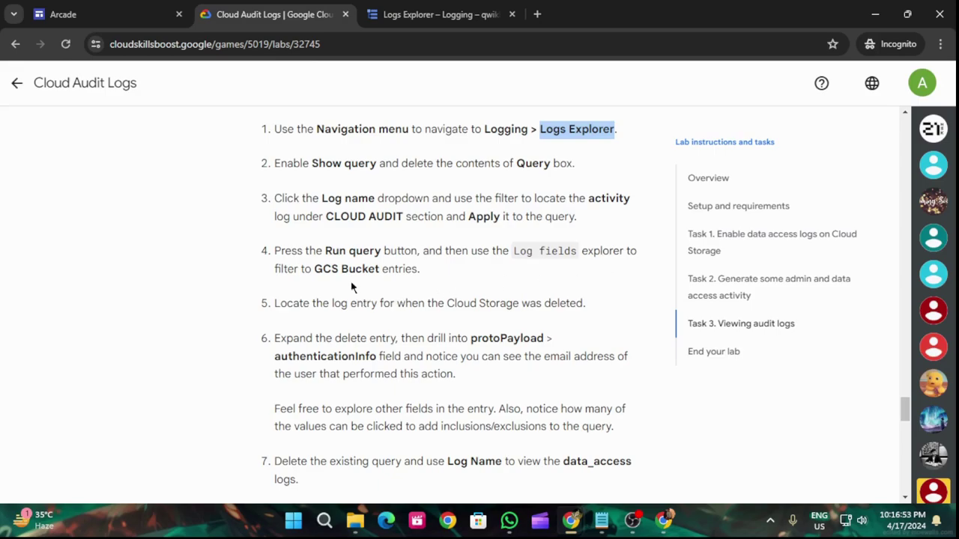
{"action": "left_click", "coordinate": [436, 14]}
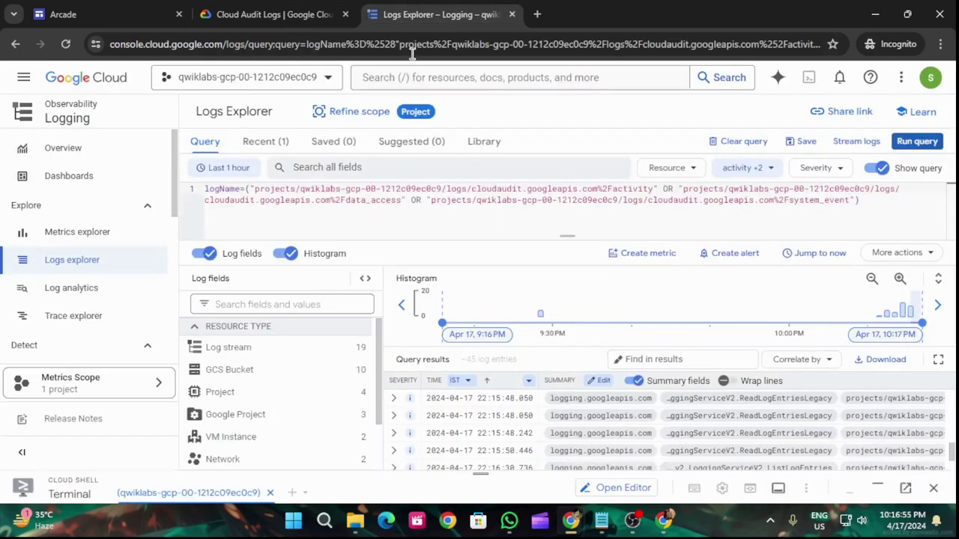
{"action": "left_click", "coordinate": [291, 369]}
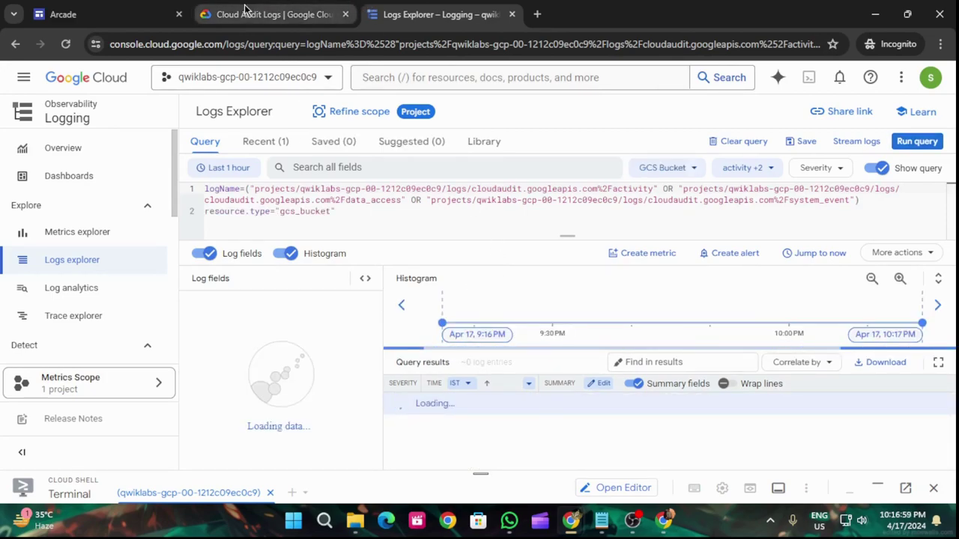
Compare the filtered entries with the lab's remaining Task 3 steps and check progress on the Viewing audit logs objective
{"action": "left_click", "coordinate": [252, 13]}
{"action": "scroll", "coordinate": [491, 294], "scroll_direction": "down", "scroll_amount": 1}
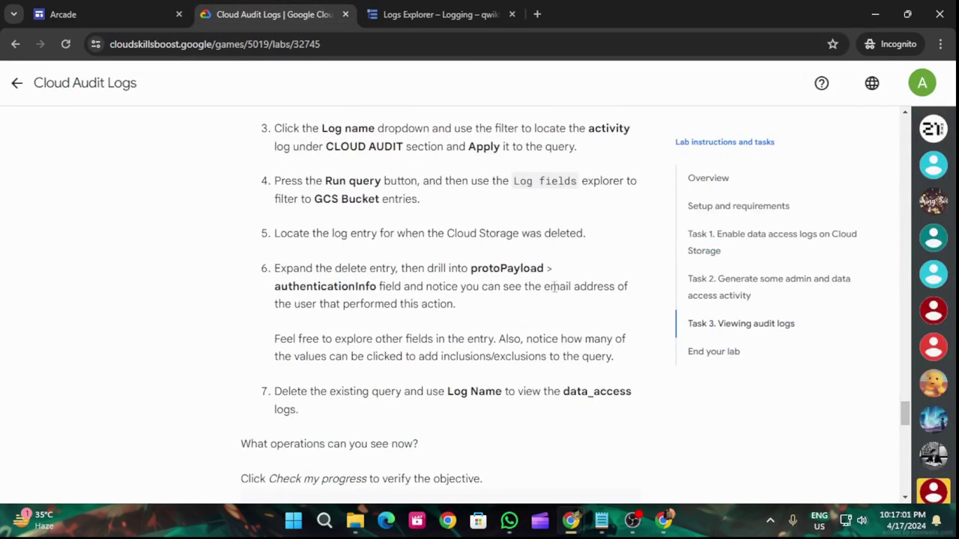
{"action": "left_click", "coordinate": [438, 14]}
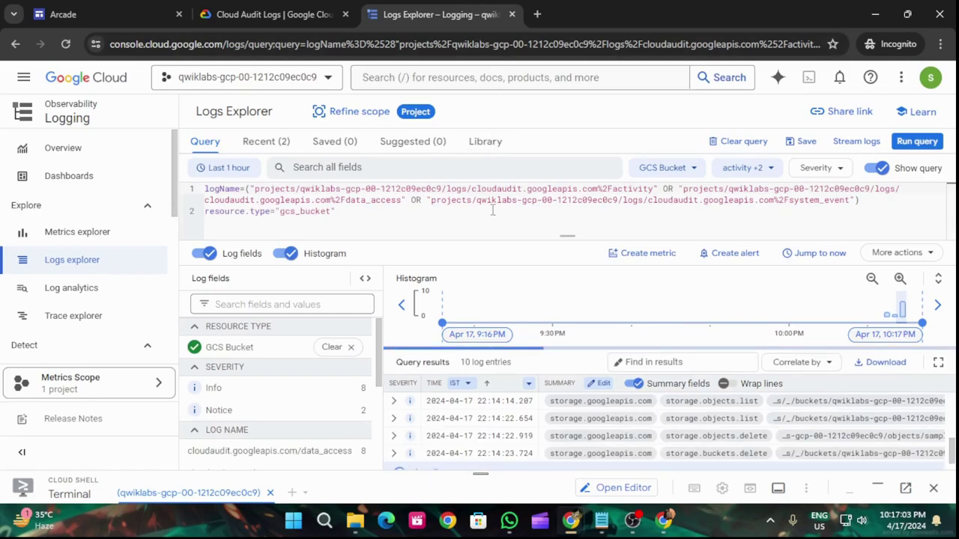
{"action": "left_click", "coordinate": [264, 7]}
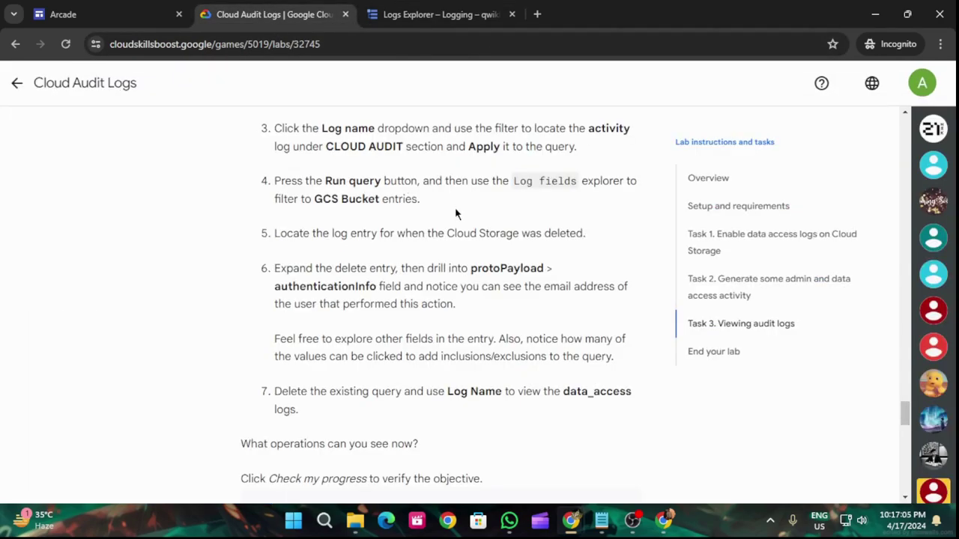
{"action": "scroll", "coordinate": [576, 254], "scroll_direction": "down", "scroll_amount": 1}
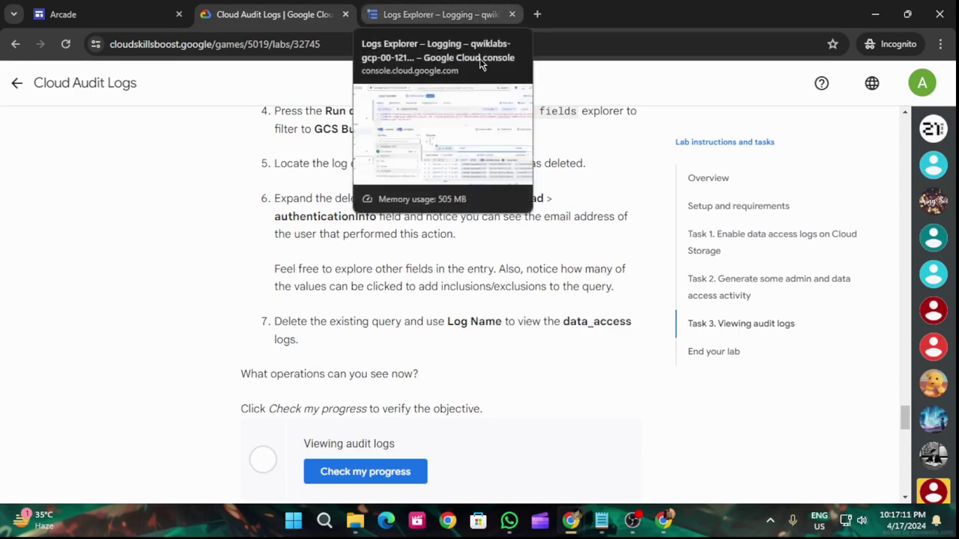
{"action": "left_click", "coordinate": [405, 473]}
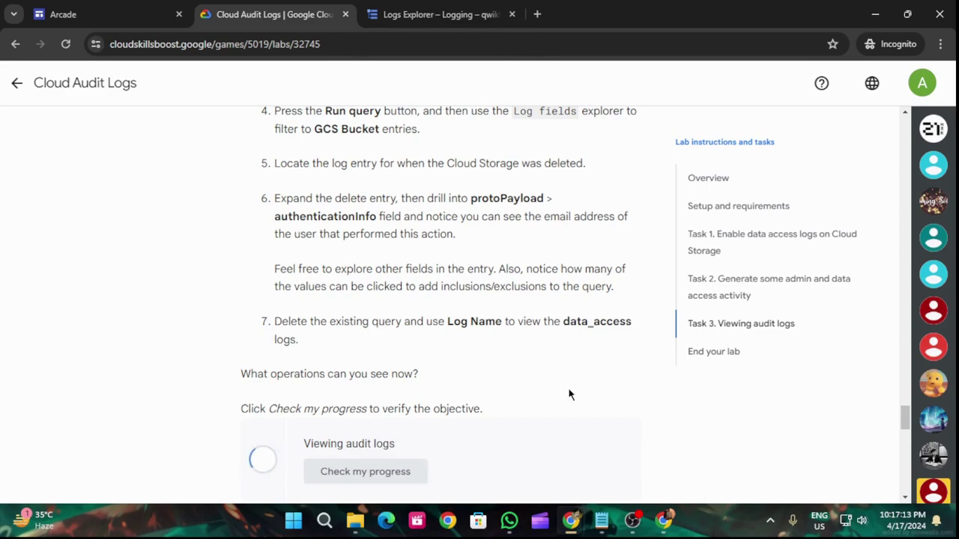
{"action": "scroll", "coordinate": [572, 390], "scroll_direction": "down", "scroll_amount": 2}
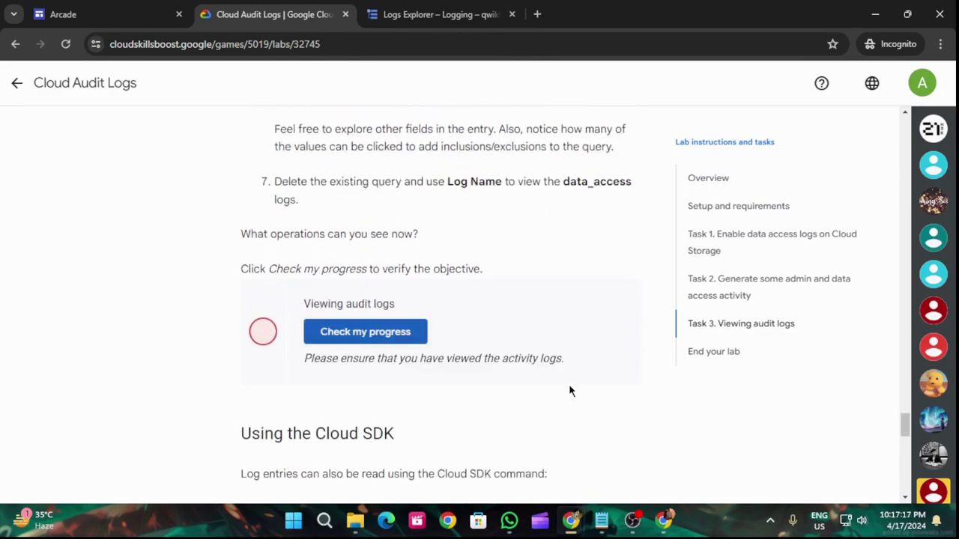
{"action": "scroll", "coordinate": [565, 386], "scroll_direction": "up", "scroll_amount": 2}
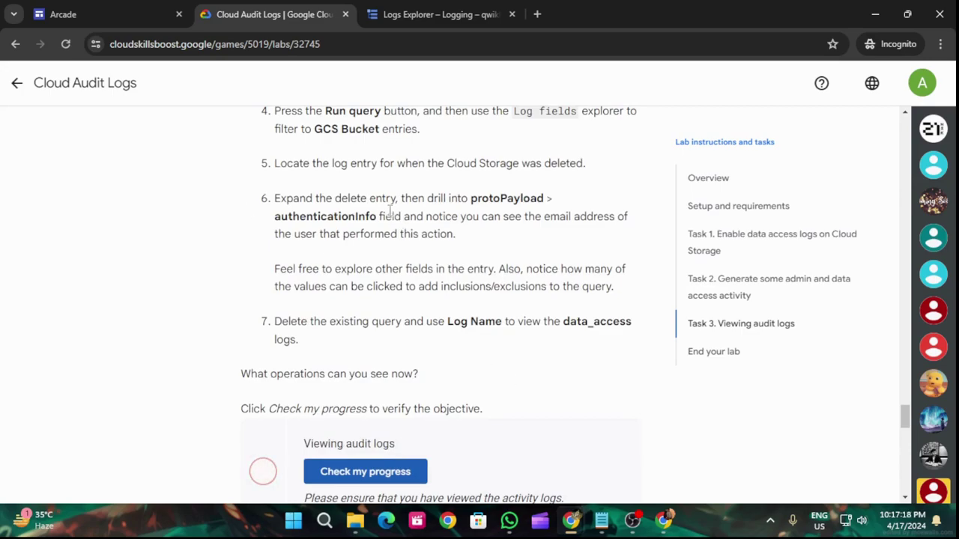
{"action": "left_click", "coordinate": [423, 11]}
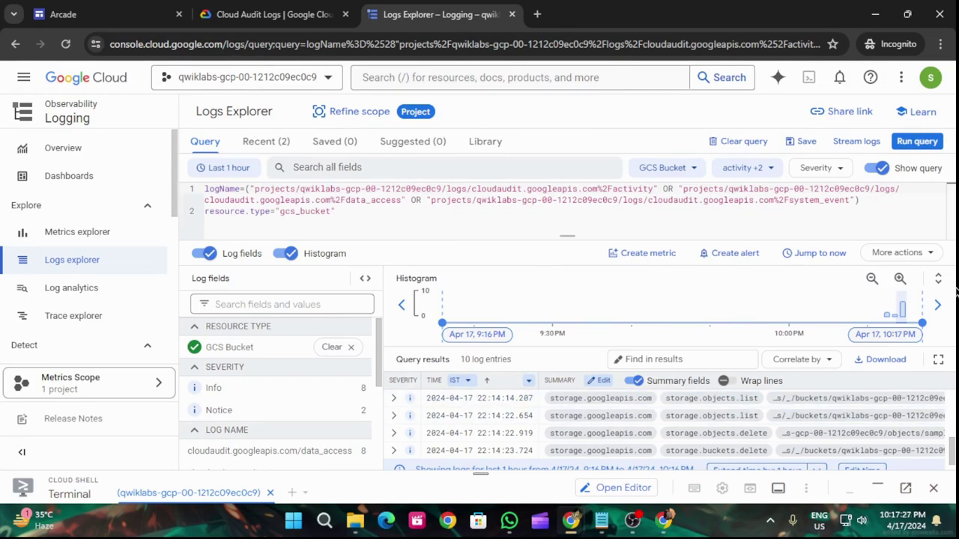
{"action": "left_click", "coordinate": [688, 173]}
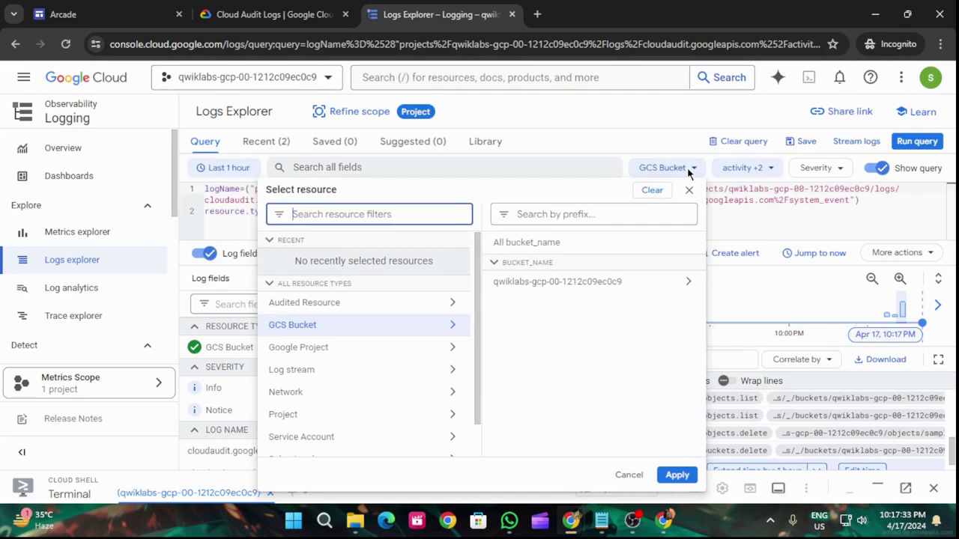
{"action": "left_click", "coordinate": [683, 281]}
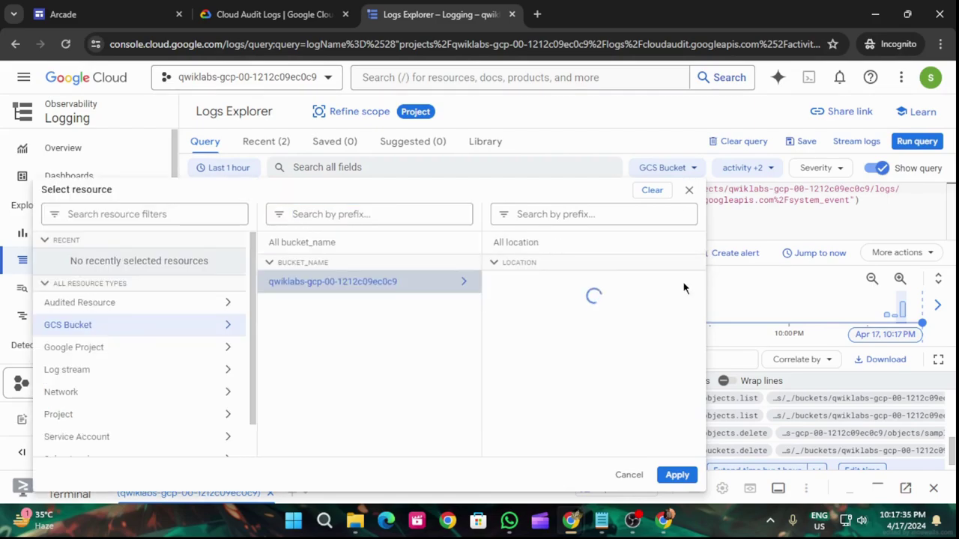
{"action": "left_click", "coordinate": [689, 191]}
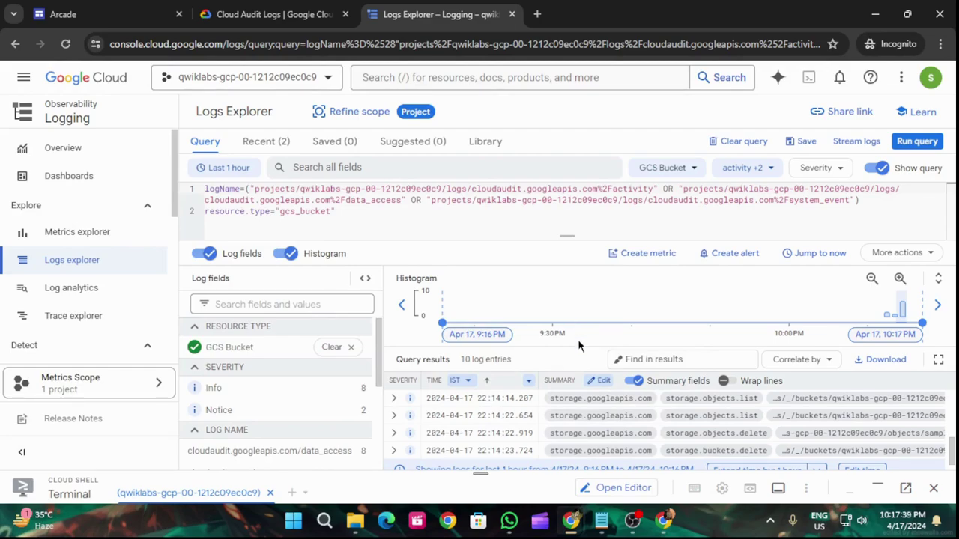
Examine the bucket log entries, selected log names and log fields, comparing them with the lab's instructions on the delete entry
{"action": "scroll", "coordinate": [600, 397], "scroll_direction": "down", "scroll_amount": 2}
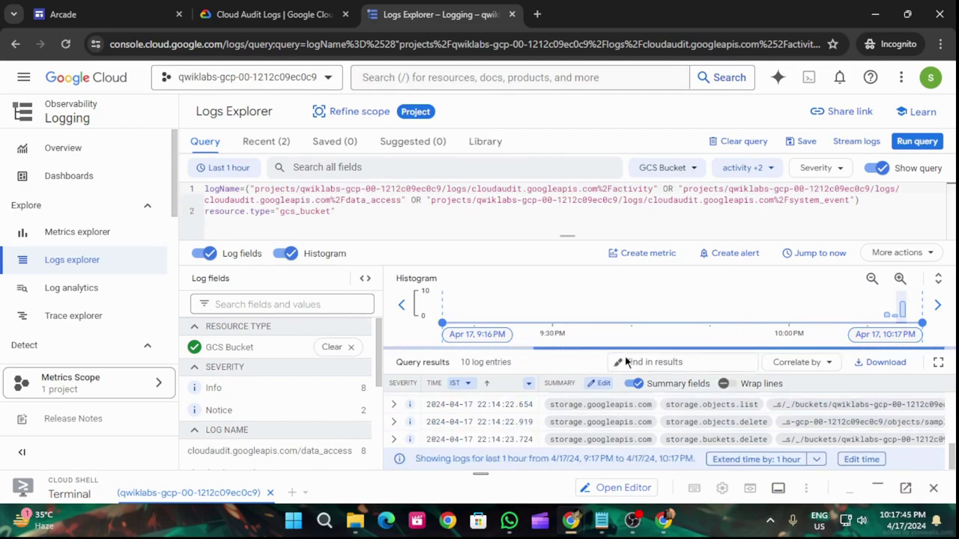
{"action": "scroll", "coordinate": [581, 419], "scroll_direction": "down", "scroll_amount": 2}
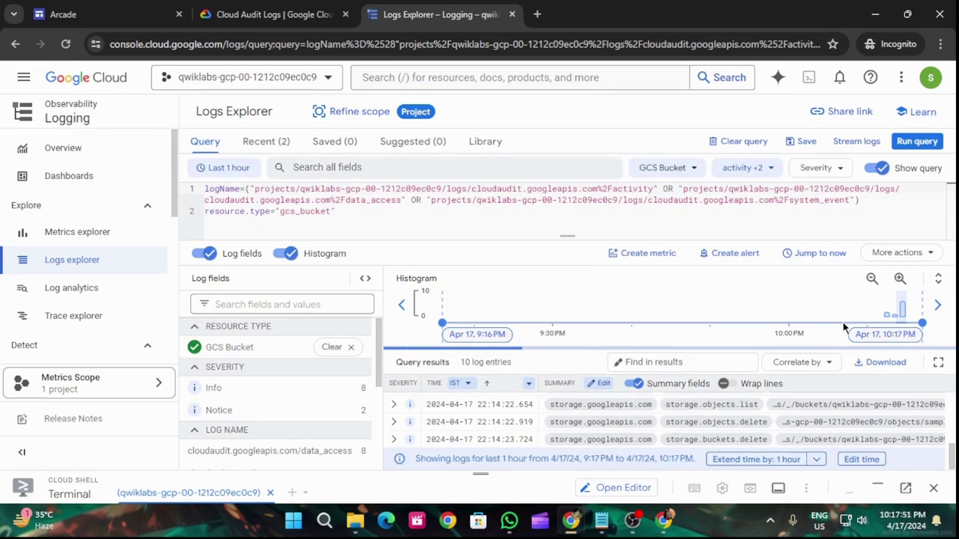
{"action": "left_click", "coordinate": [770, 168]}
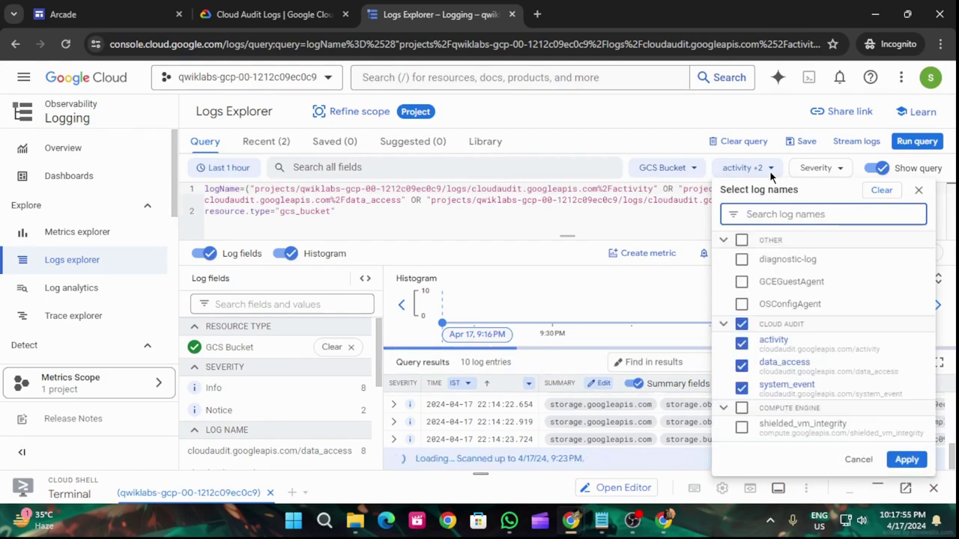
{"action": "left_click", "coordinate": [770, 169]}
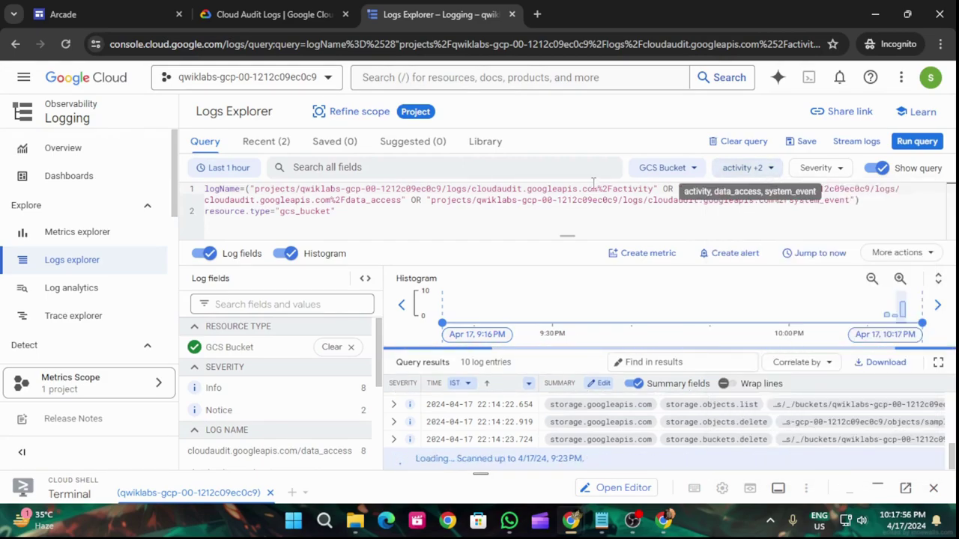
{"action": "left_click", "coordinate": [303, 6]}
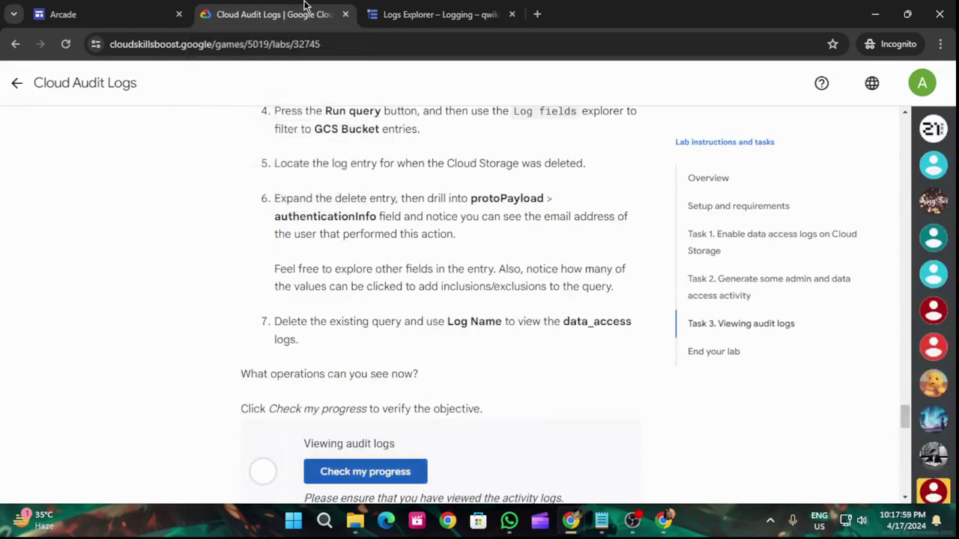
{"action": "scroll", "coordinate": [328, 195], "scroll_direction": "up", "scroll_amount": 1}
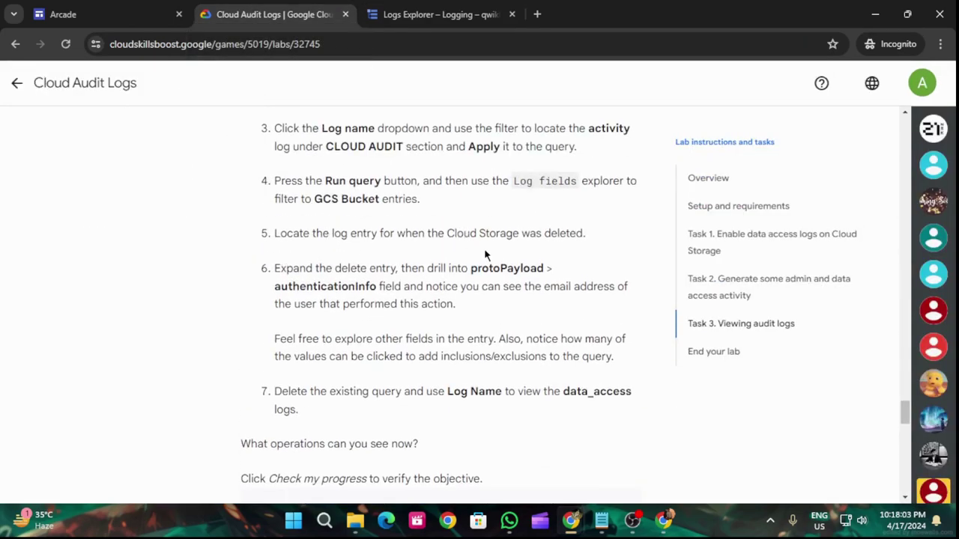
{"action": "left_click", "coordinate": [452, 13]}
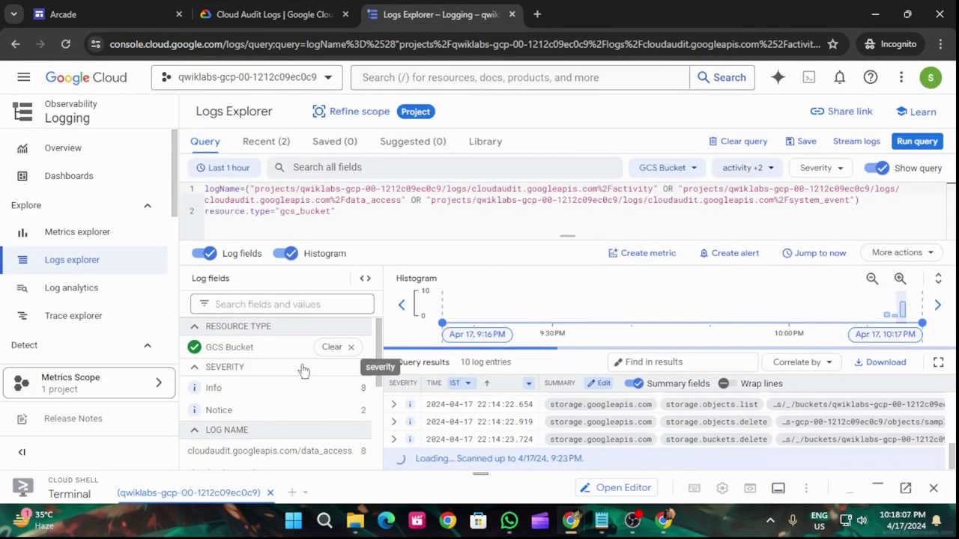
{"action": "scroll", "coordinate": [305, 368], "scroll_direction": "down", "scroll_amount": 1}
{"action": "scroll", "coordinate": [309, 371], "scroll_direction": "down", "scroll_amount": 2}
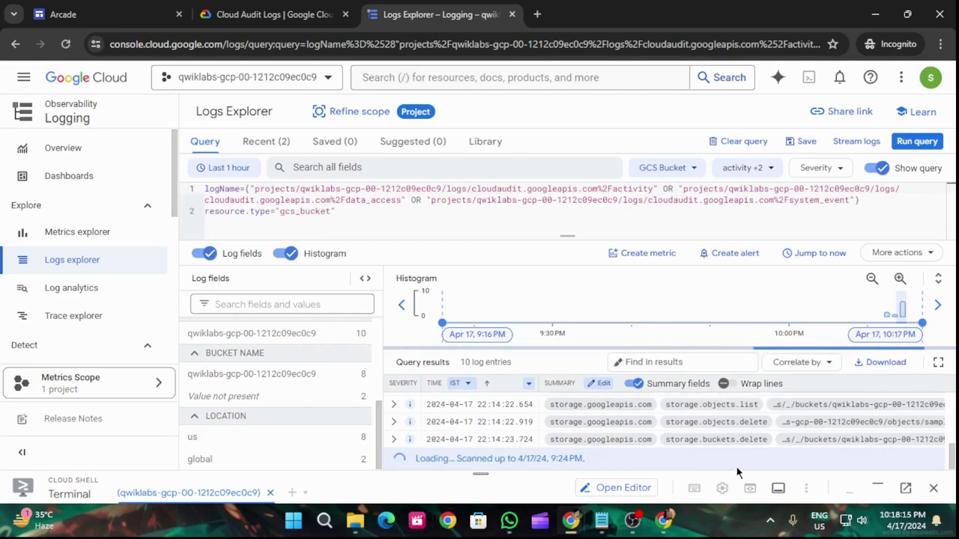
{"action": "left_click", "coordinate": [197, 18]}
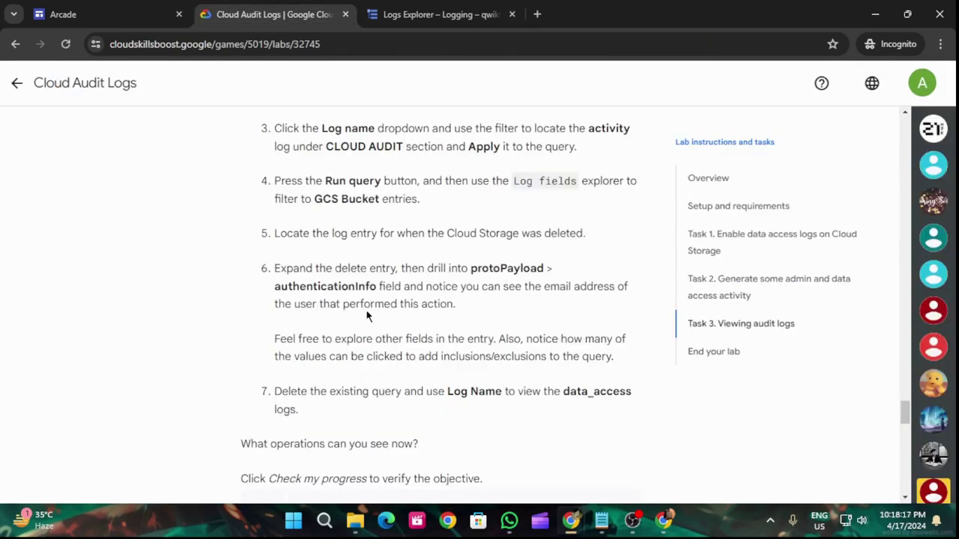
Read the lab's delete-entry instructions and examine the log fields and minimum severity options in Logs Explorer
{"action": "scroll", "coordinate": [420, 285], "scroll_direction": "down", "scroll_amount": 2}
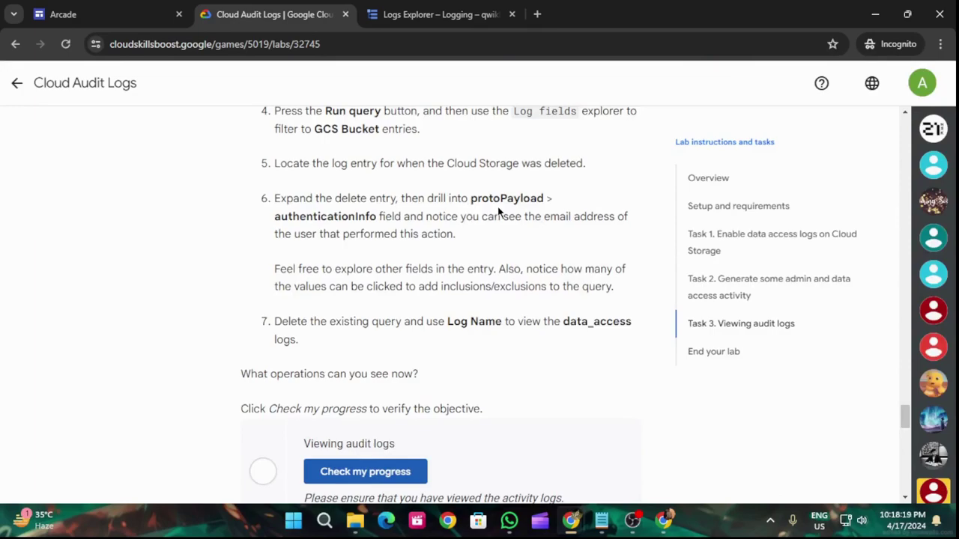
{"action": "left_click", "coordinate": [434, 15]}
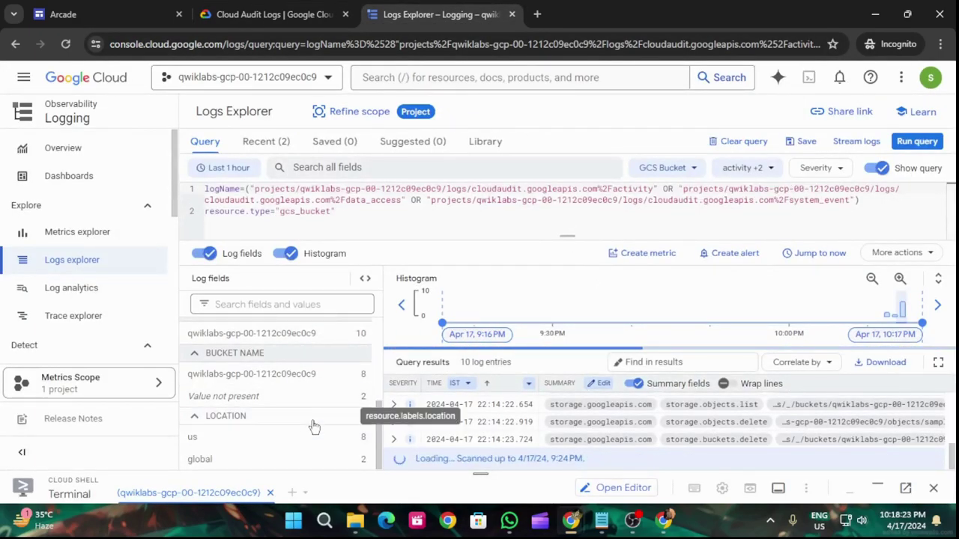
{"action": "scroll", "coordinate": [270, 399], "scroll_direction": "up", "scroll_amount": 3}
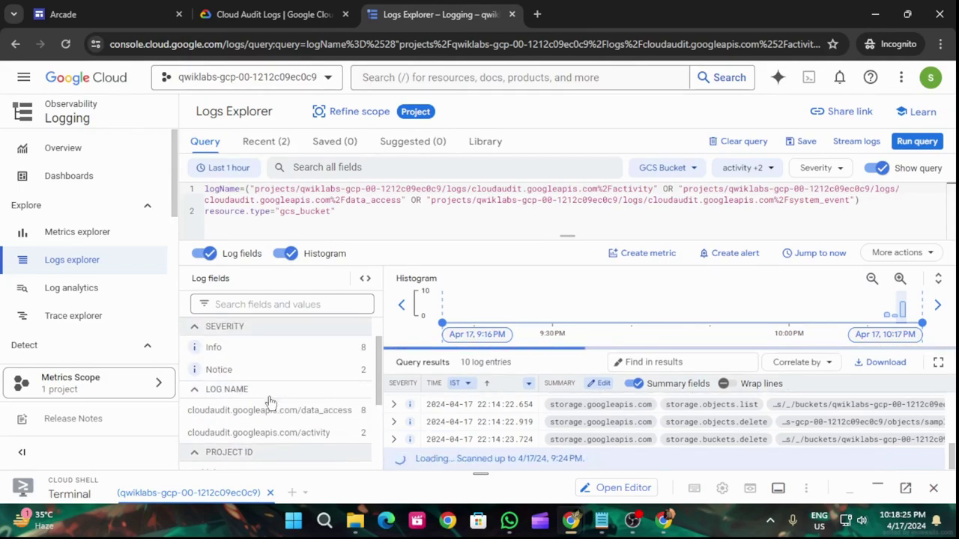
{"action": "scroll", "coordinate": [276, 386], "scroll_direction": "up", "scroll_amount": 1}
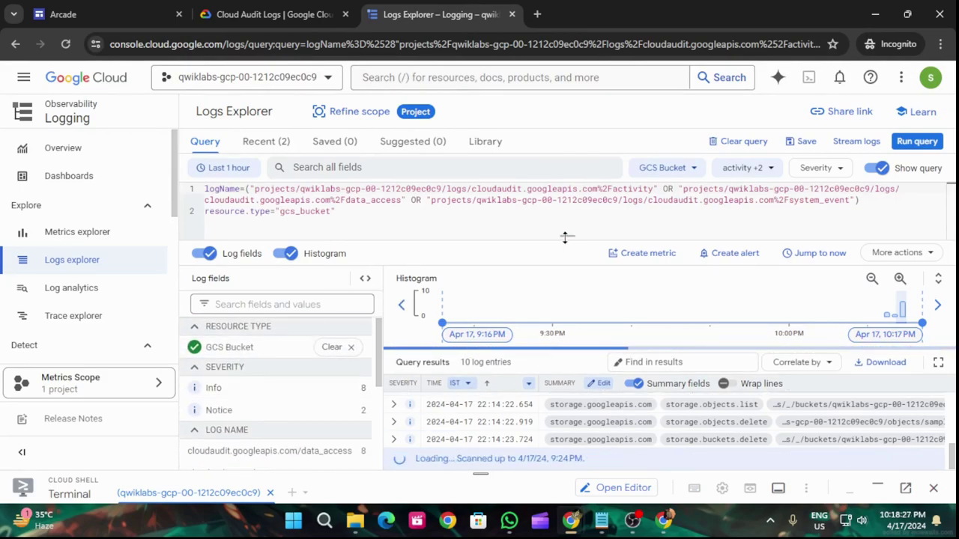
{"action": "left_click", "coordinate": [683, 169]}
{"action": "left_click", "coordinate": [809, 169]}
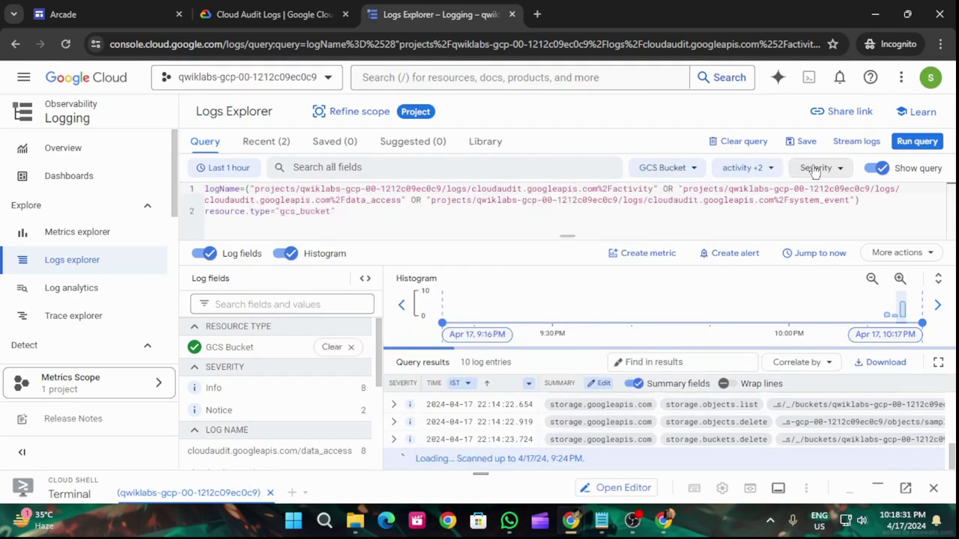
{"action": "left_click", "coordinate": [833, 170]}
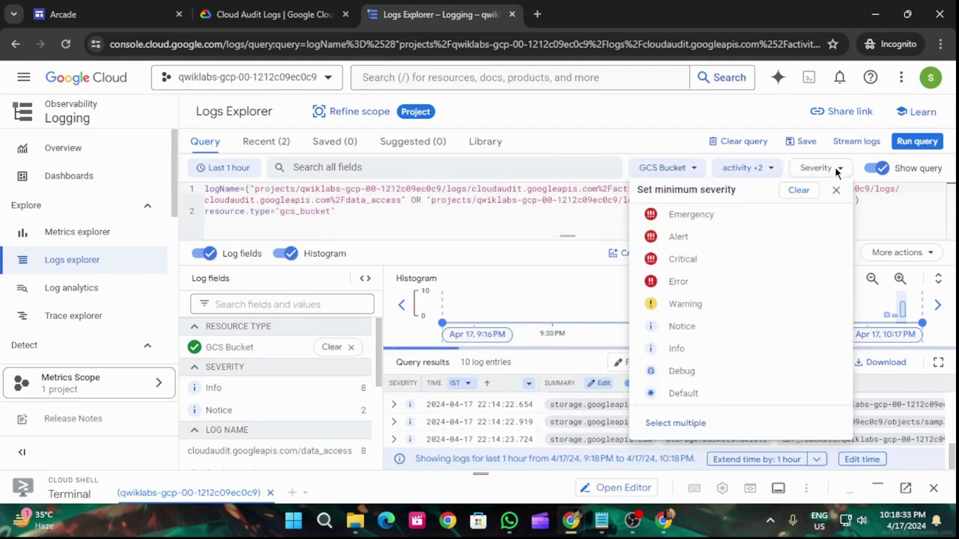
{"action": "left_click", "coordinate": [837, 171]}
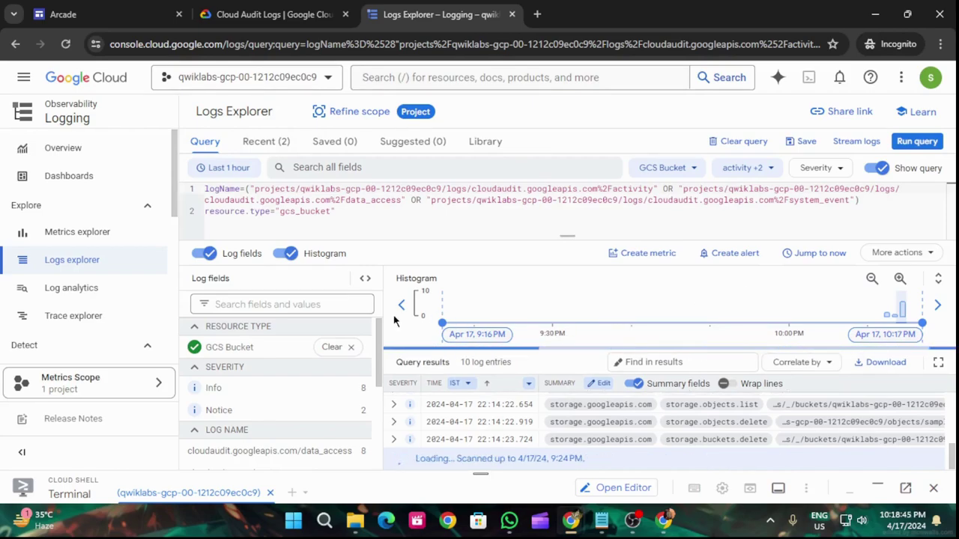
Return to the lab page and check progress on the Viewing audit logs objective
{"action": "left_click", "coordinate": [263, 7]}
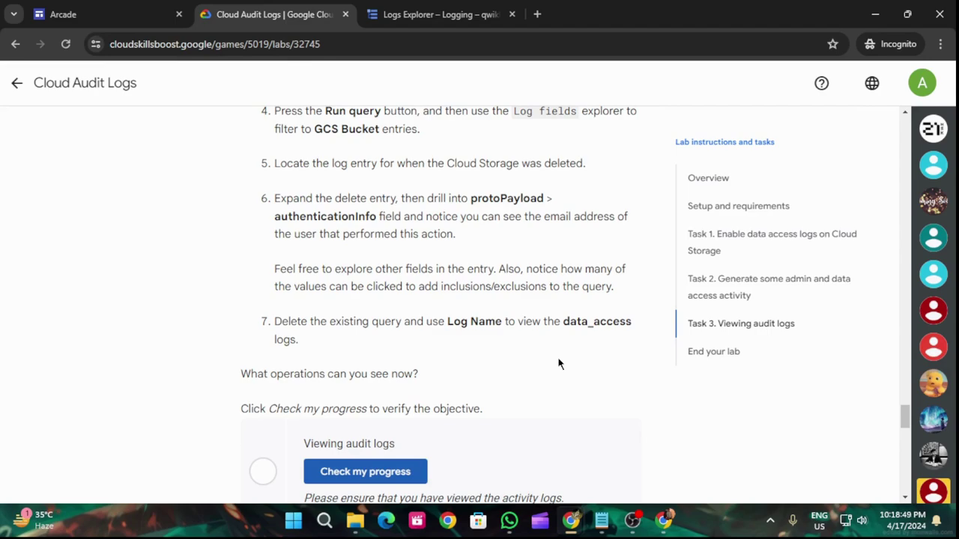
{"action": "left_click", "coordinate": [390, 478]}
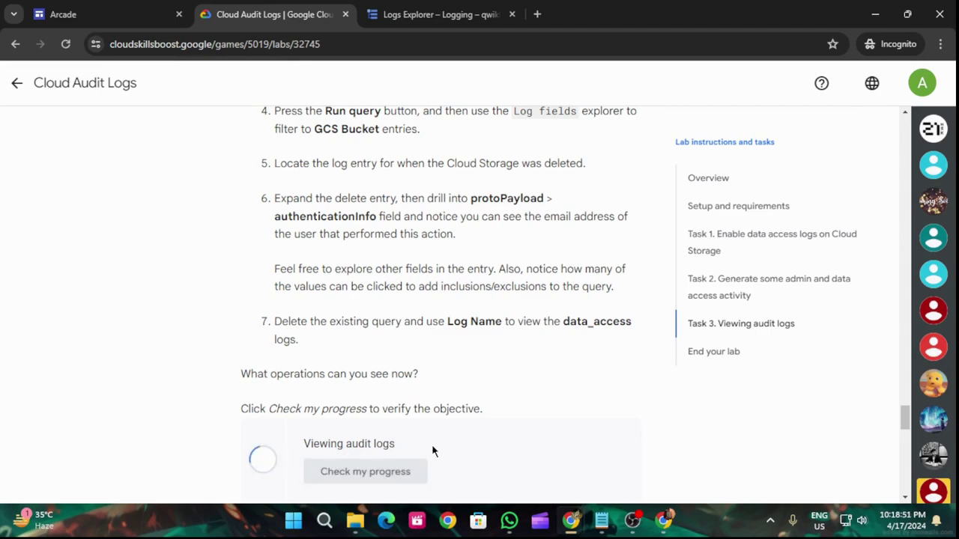
{"action": "scroll", "coordinate": [433, 449], "scroll_direction": "down", "scroll_amount": 1}
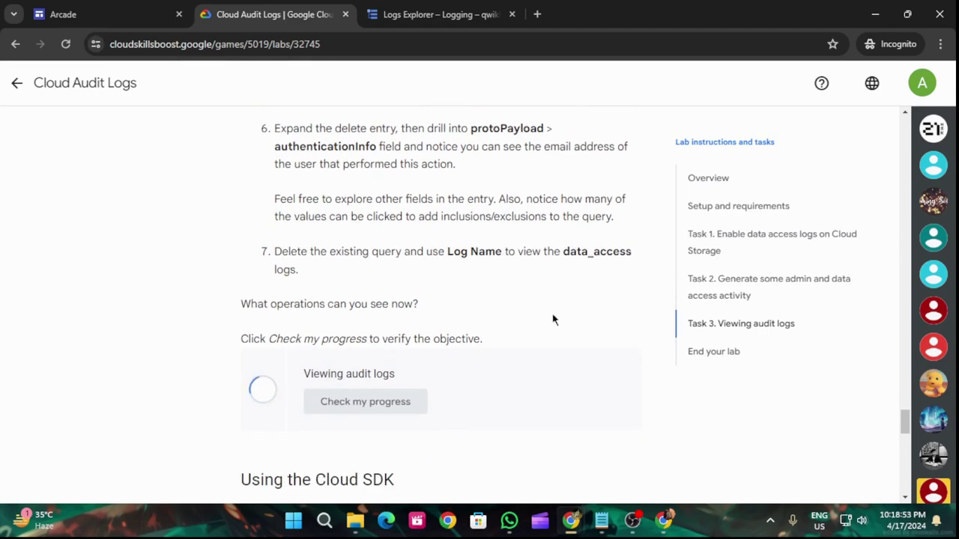
{"action": "scroll", "coordinate": [591, 311], "scroll_direction": "down", "scroll_amount": 2}
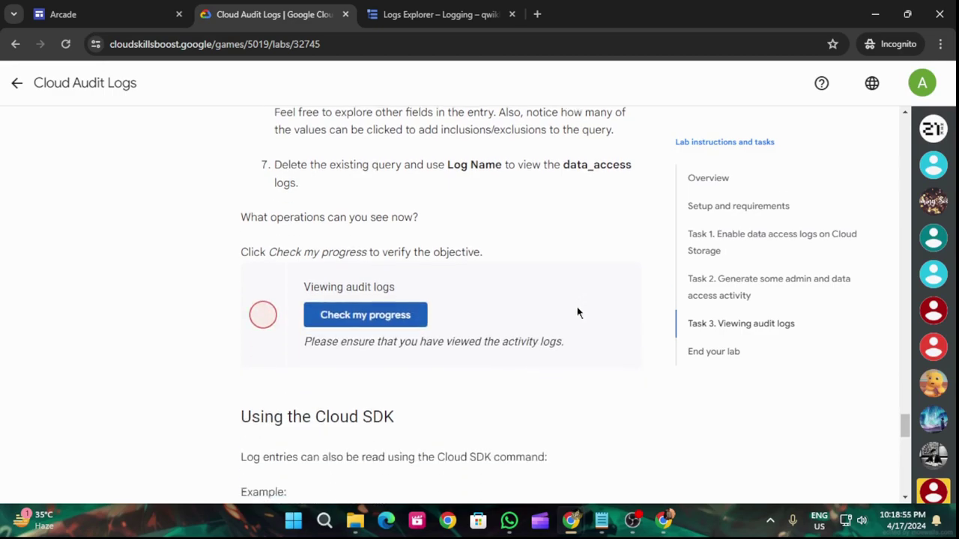
Compare the current GCS Bucket query with the lab's instructions on the delete entry and the data_access logs
{"action": "left_click", "coordinate": [466, 13]}
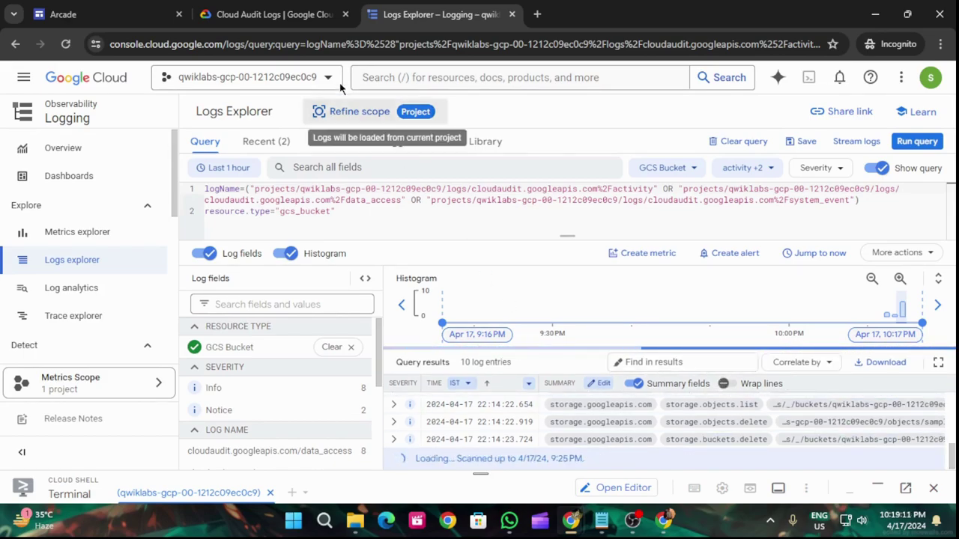
{"action": "left_click", "coordinate": [235, 6]}
{"action": "scroll", "coordinate": [589, 254], "scroll_direction": "up", "scroll_amount": 3}
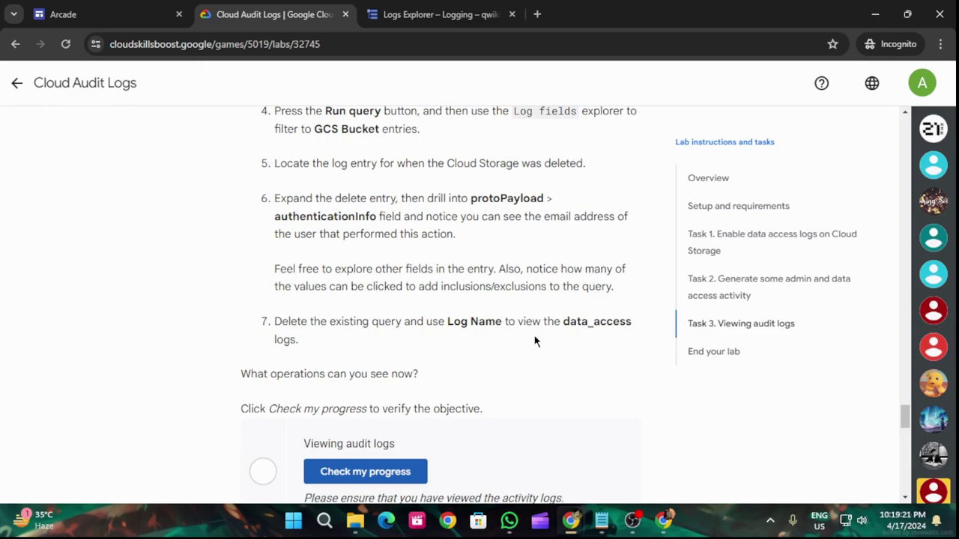
{"action": "left_click", "coordinate": [375, 15]}
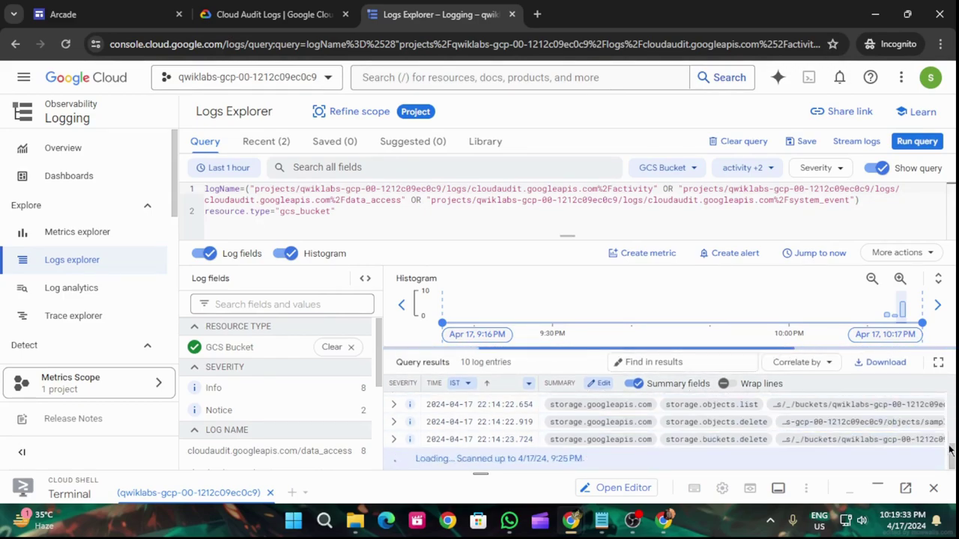
Look through the bucket log entries, the options for extending the time range and the log name fields
{"action": "left_click_drag", "start_coordinate": [948, 450], "coordinate": [945, 408]}
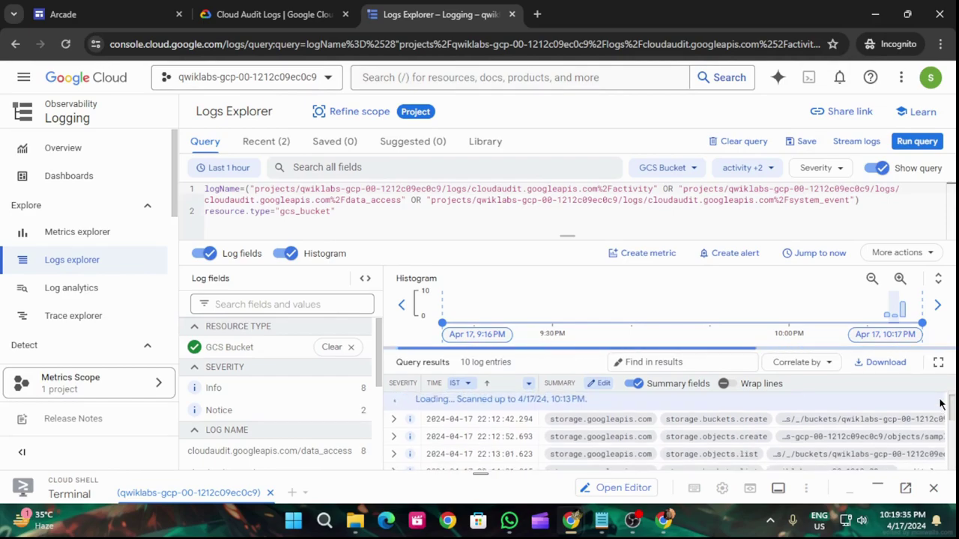
{"action": "scroll", "coordinate": [941, 404], "scroll_direction": "up", "scroll_amount": 1}
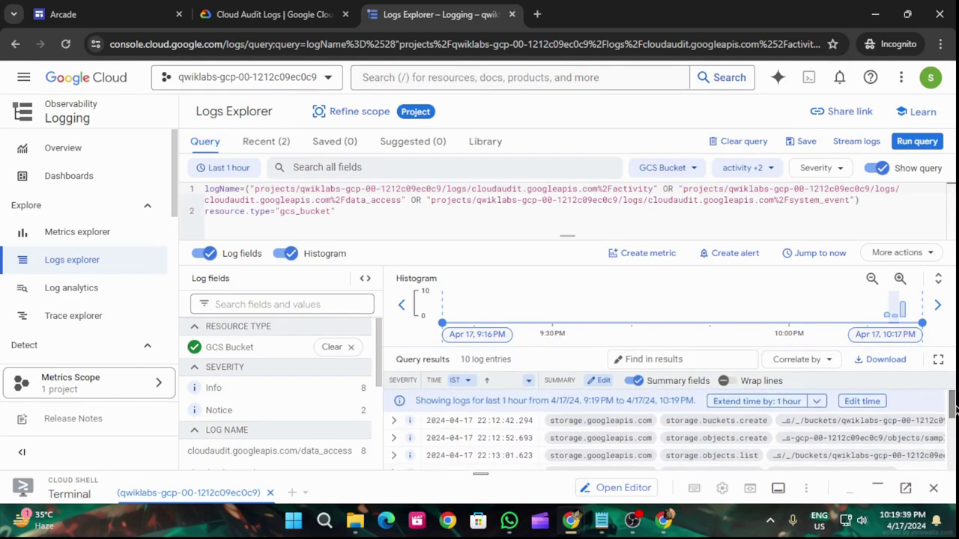
{"action": "left_click", "coordinate": [823, 403]}
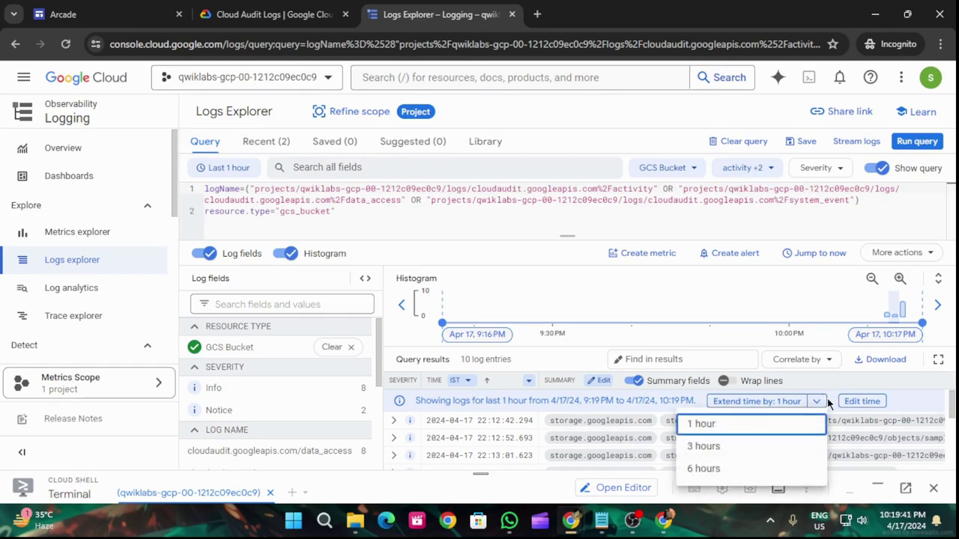
{"action": "left_click", "coordinate": [779, 421]}
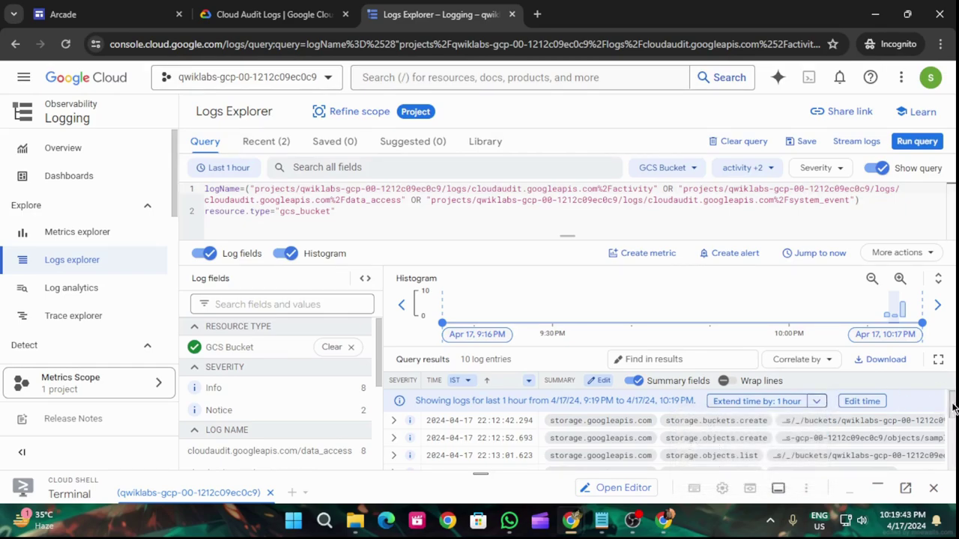
{"action": "left_click_drag", "start_coordinate": [952, 407], "coordinate": [955, 458]}
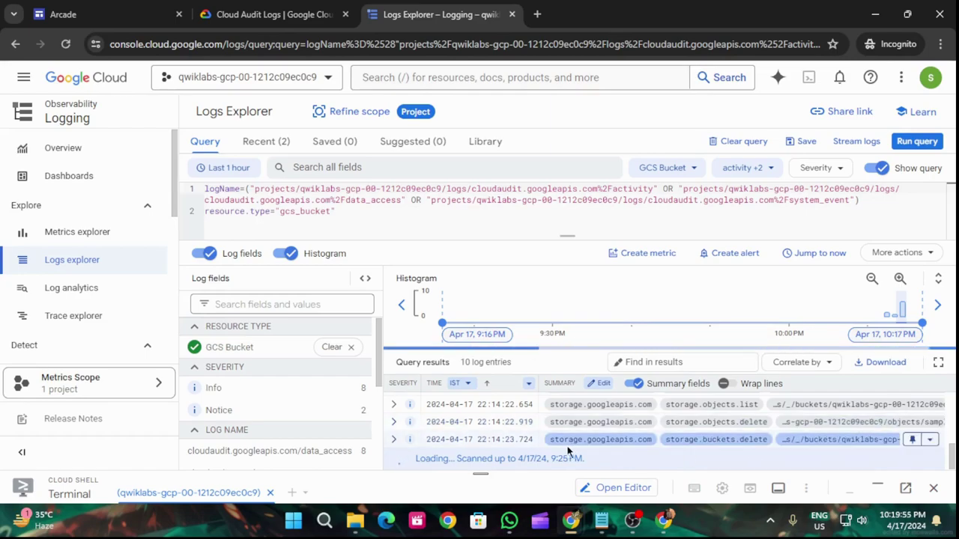
{"action": "scroll", "coordinate": [285, 400], "scroll_direction": "down", "scroll_amount": 2}
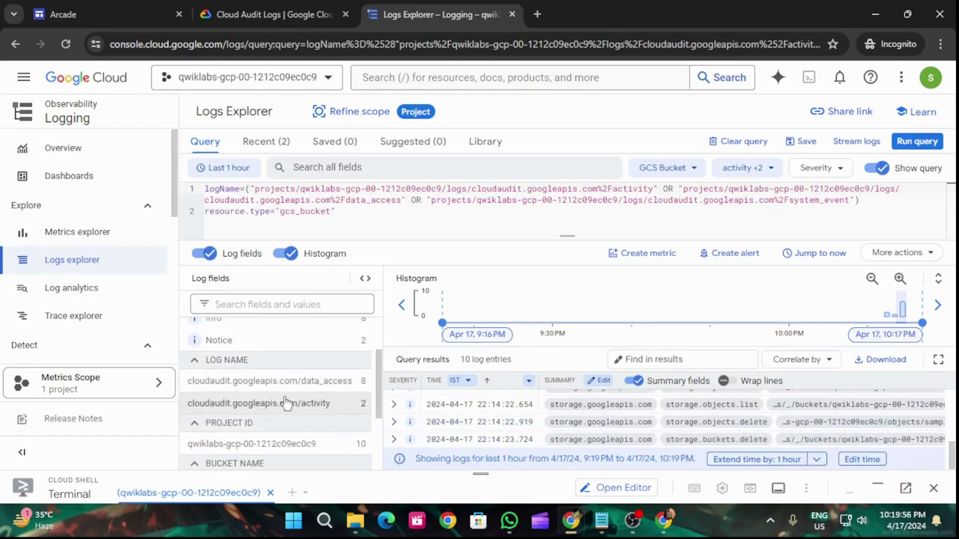
{"action": "left_click", "coordinate": [194, 363]}
{"action": "left_click", "coordinate": [194, 363]}
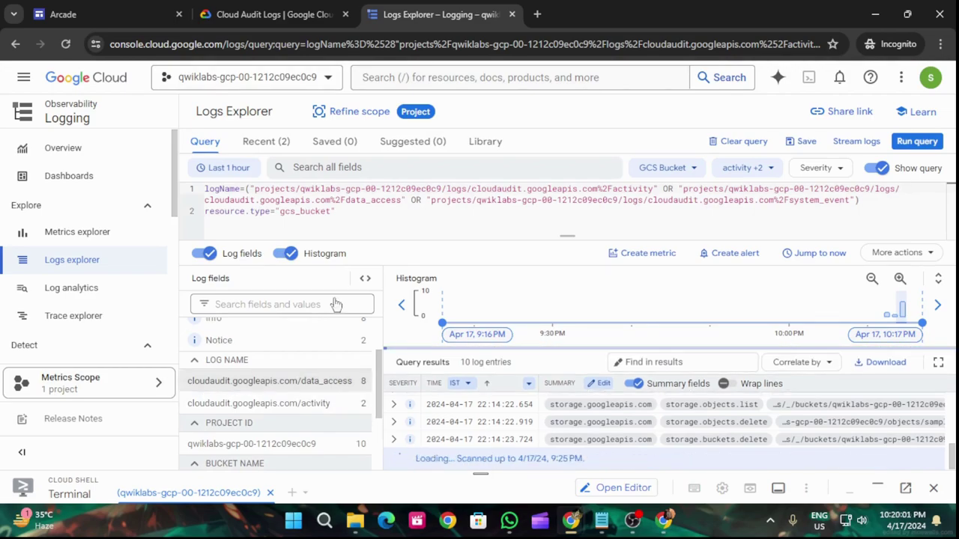
Check the Viewing audit logs objective again and reread the Task 3 steps from opening Logs Explorer to viewing data_access logs
{"action": "left_click", "coordinate": [250, 8]}
{"action": "scroll", "coordinate": [450, 340], "scroll_direction": "down", "scroll_amount": 2}
{"action": "left_click", "coordinate": [332, 330]}
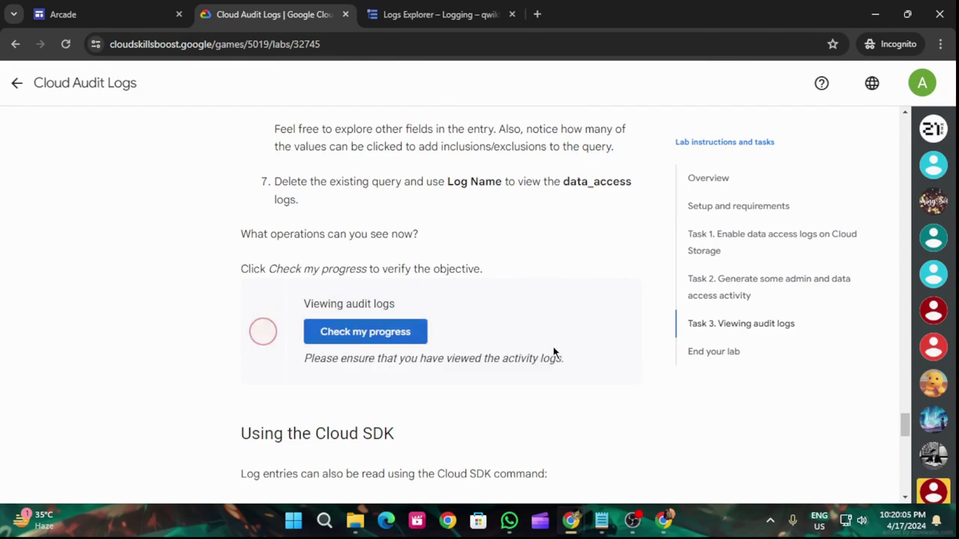
{"action": "scroll", "coordinate": [550, 343], "scroll_direction": "up", "scroll_amount": 5}
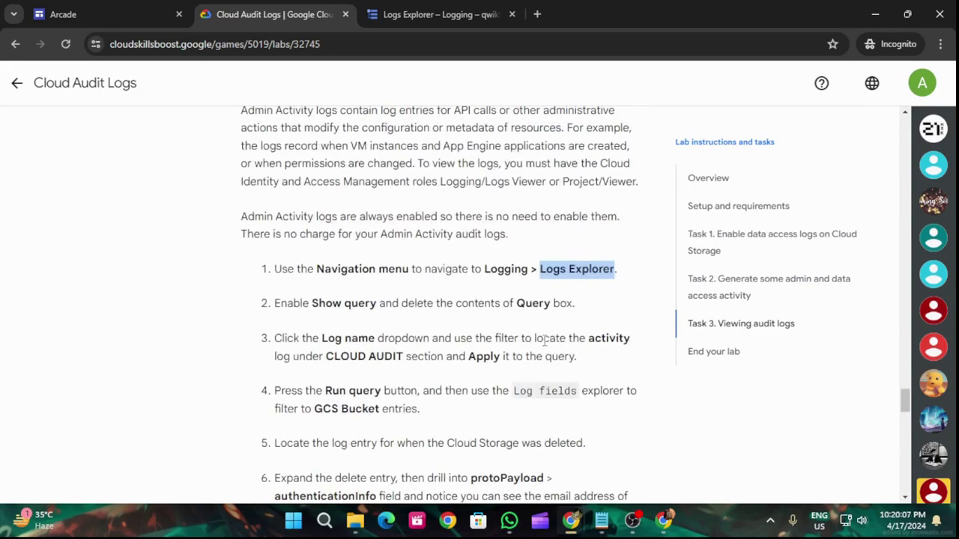
{"action": "scroll", "coordinate": [545, 338], "scroll_direction": "down", "scroll_amount": 10}
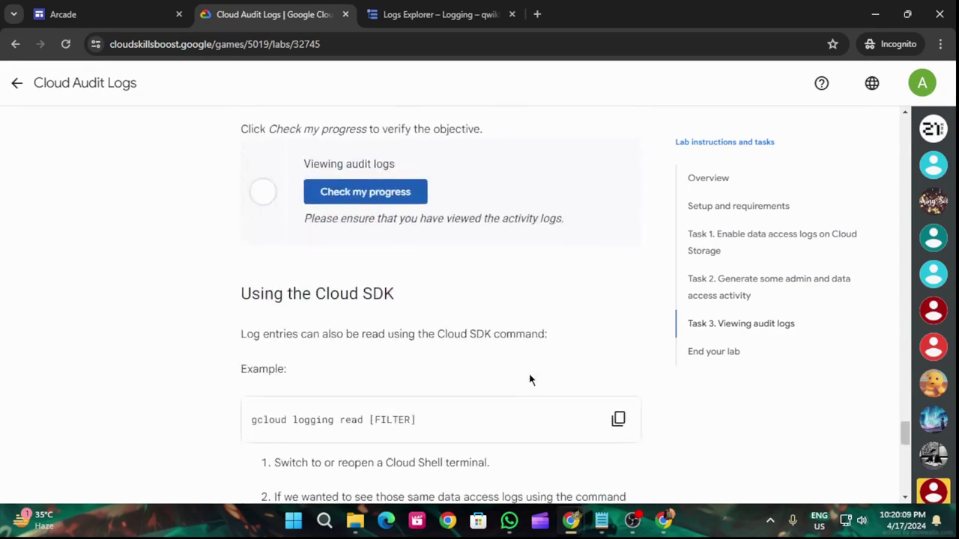
{"action": "scroll", "coordinate": [528, 382], "scroll_direction": "up", "scroll_amount": 3}
{"action": "scroll", "coordinate": [521, 395], "scroll_direction": "up", "scroll_amount": 5}
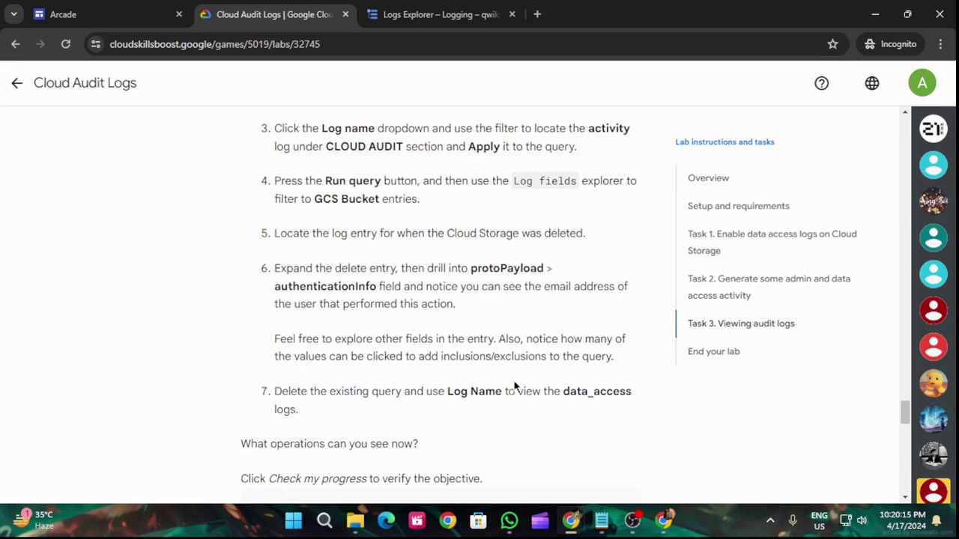
Look through the bucket entries in Logs Explorer and expand the 22:14:22.654 storage.objects.list entry to examine its details
{"action": "left_click", "coordinate": [444, 14]}
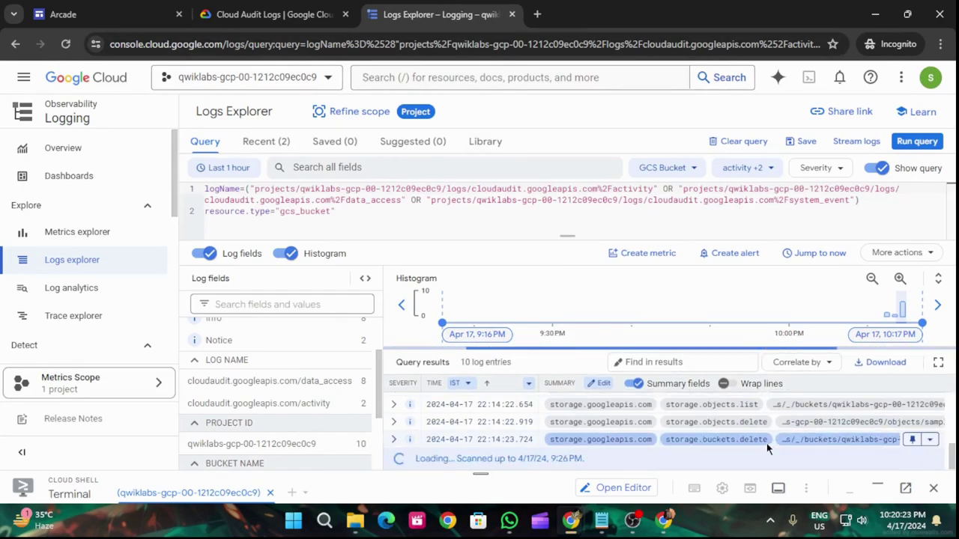
{"action": "scroll", "coordinate": [899, 430], "scroll_direction": "up", "scroll_amount": 3}
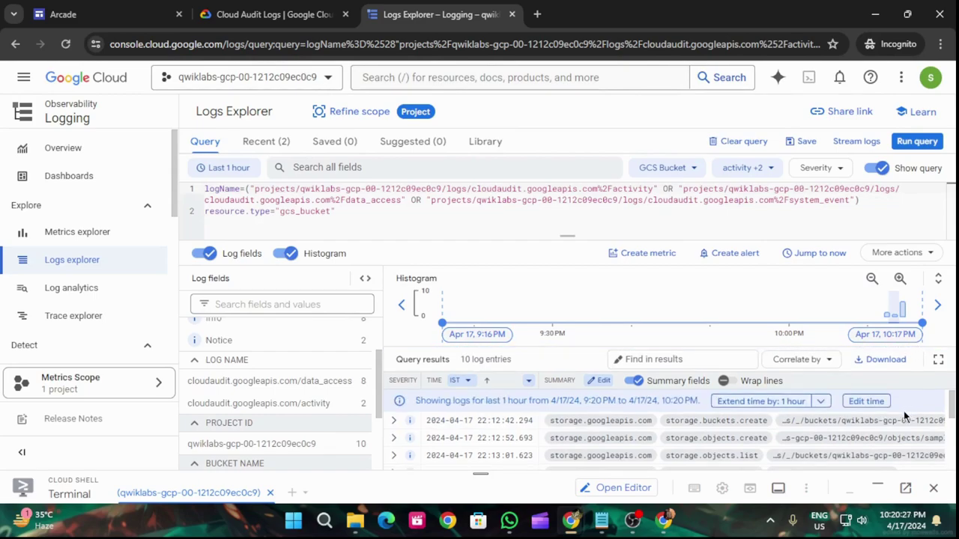
{"action": "scroll", "coordinate": [903, 415], "scroll_direction": "down", "scroll_amount": 5}
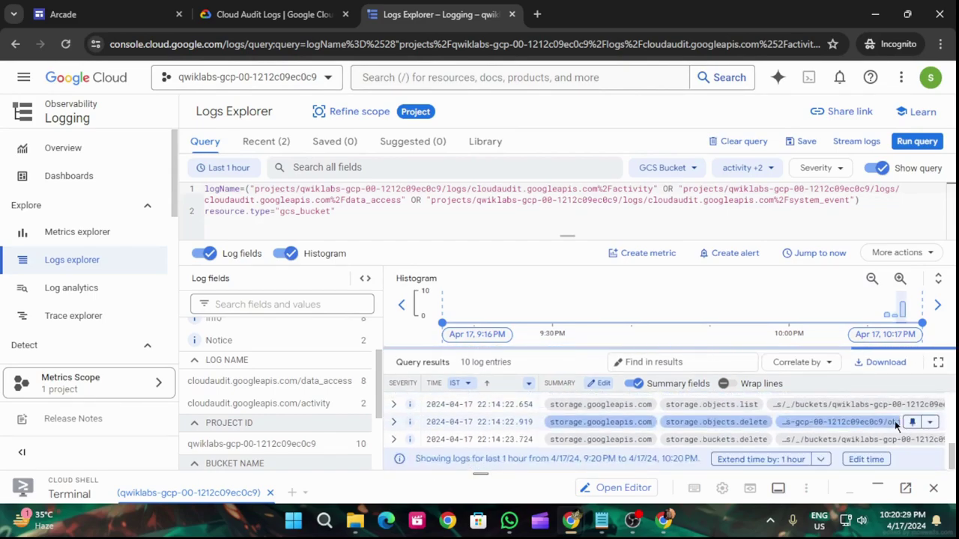
{"action": "left_click", "coordinate": [392, 405]}
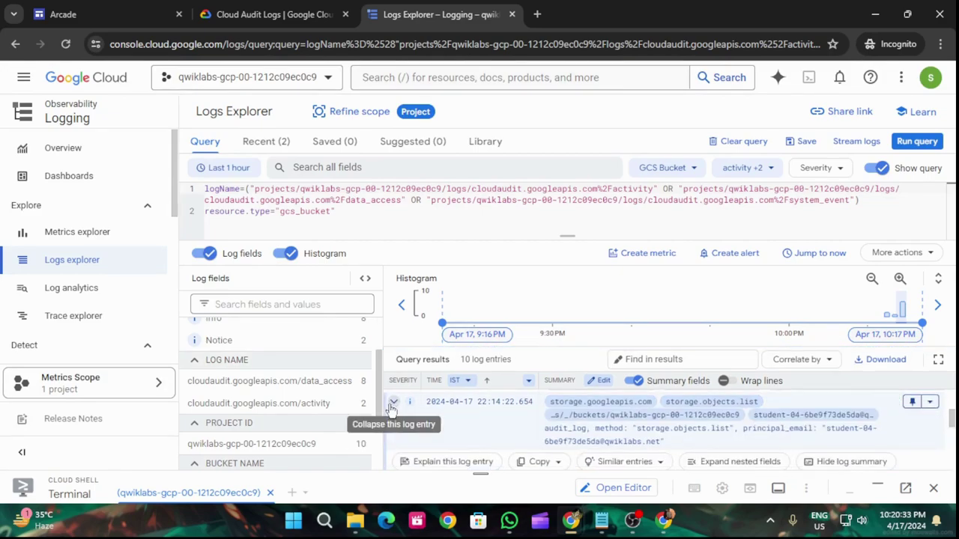
{"action": "scroll", "coordinate": [654, 423], "scroll_direction": "down", "scroll_amount": 3}
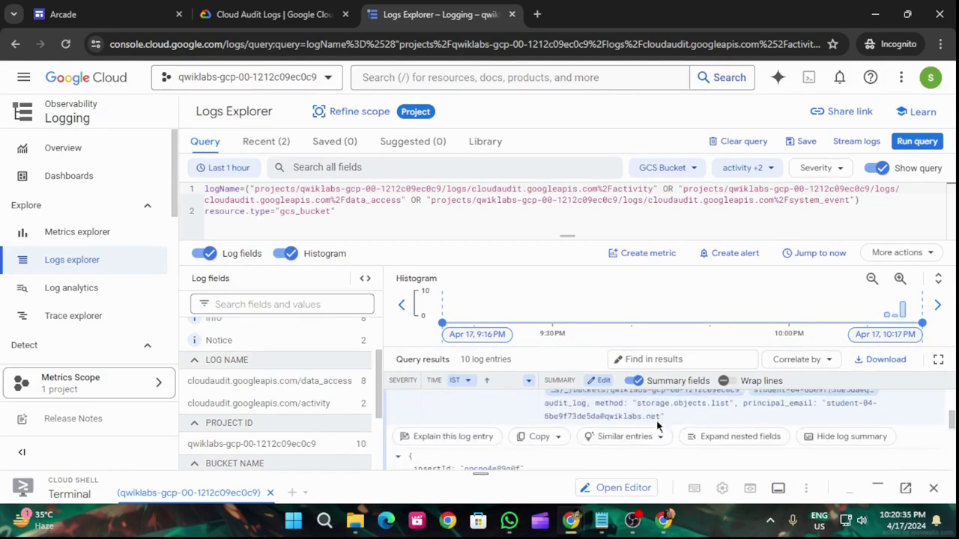
{"action": "scroll", "coordinate": [656, 421], "scroll_direction": "up", "scroll_amount": 2}
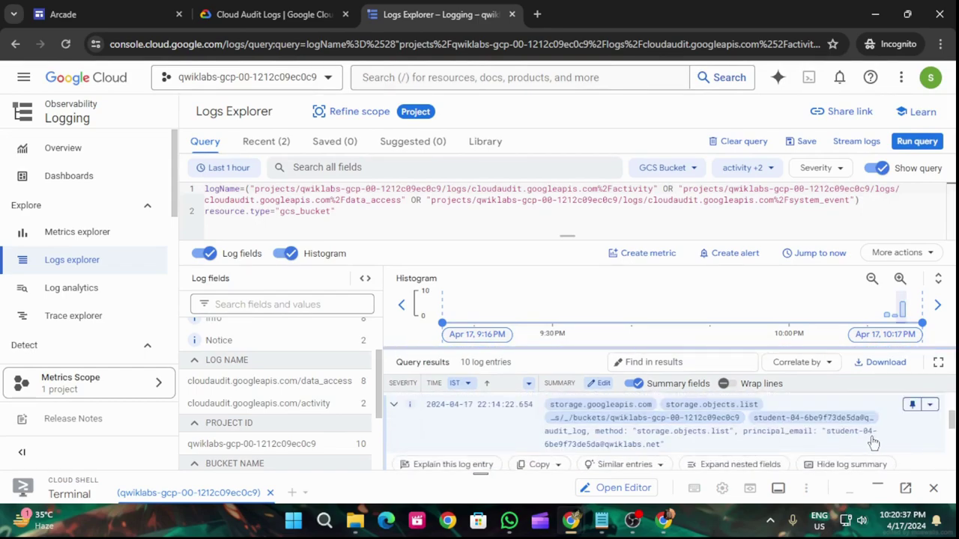
{"action": "scroll", "coordinate": [873, 443], "scroll_direction": "down", "scroll_amount": 4}
{"action": "scroll", "coordinate": [829, 446], "scroll_direction": "up", "scroll_amount": 5}
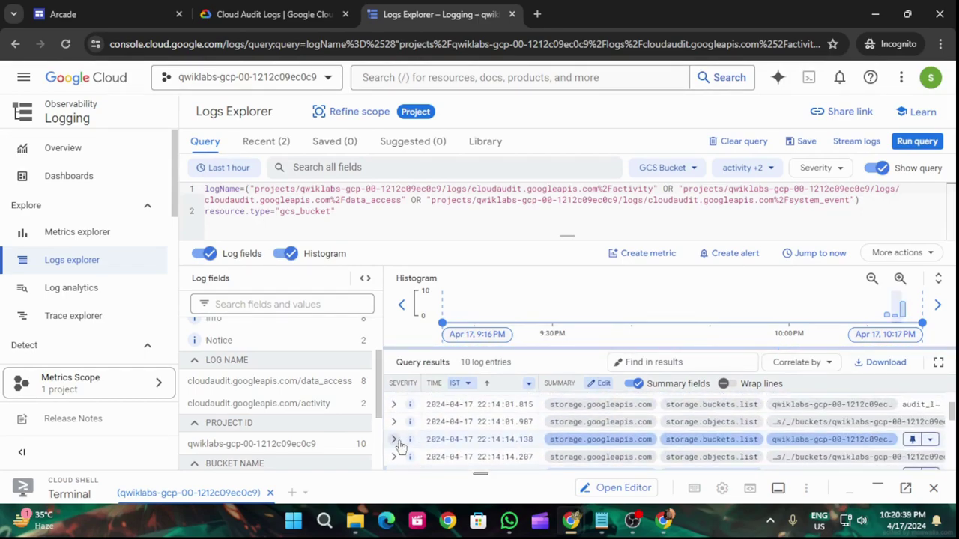
Expand the 22:14:01.987 storage.objects.list entry and examine its protoPayload fields
{"action": "left_click", "coordinate": [393, 419]}
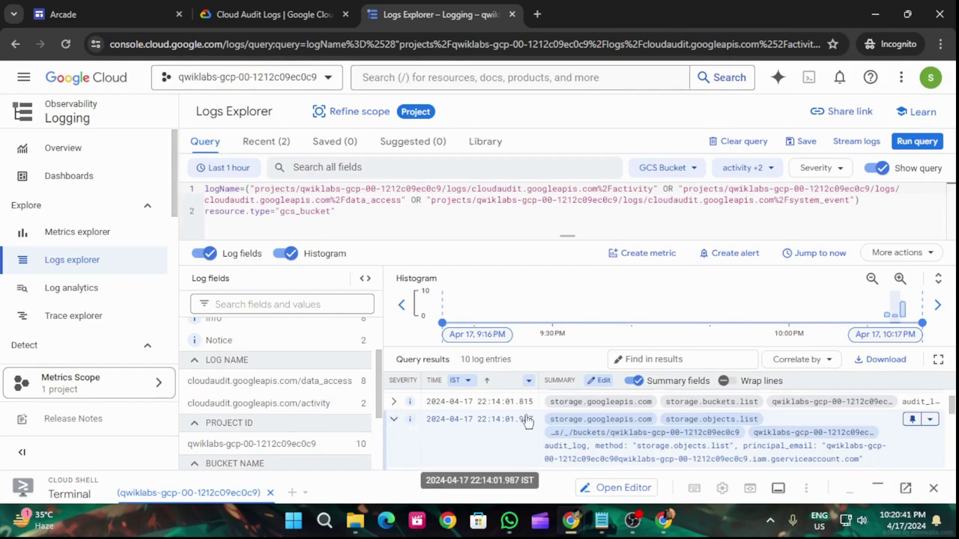
{"action": "scroll", "coordinate": [537, 423], "scroll_direction": "down", "scroll_amount": 1}
{"action": "scroll", "coordinate": [536, 423], "scroll_direction": "down", "scroll_amount": 1}
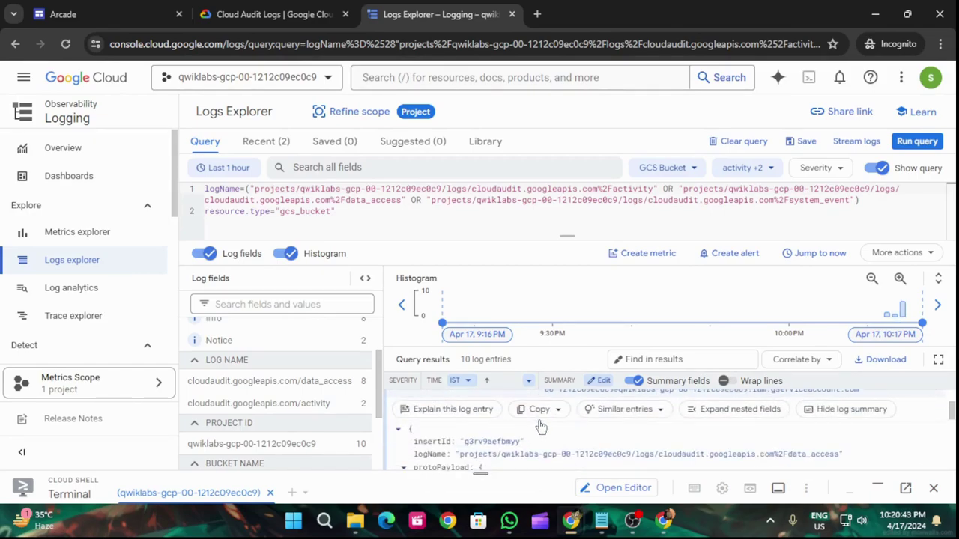
{"action": "scroll", "coordinate": [540, 424], "scroll_direction": "down", "scroll_amount": 2}
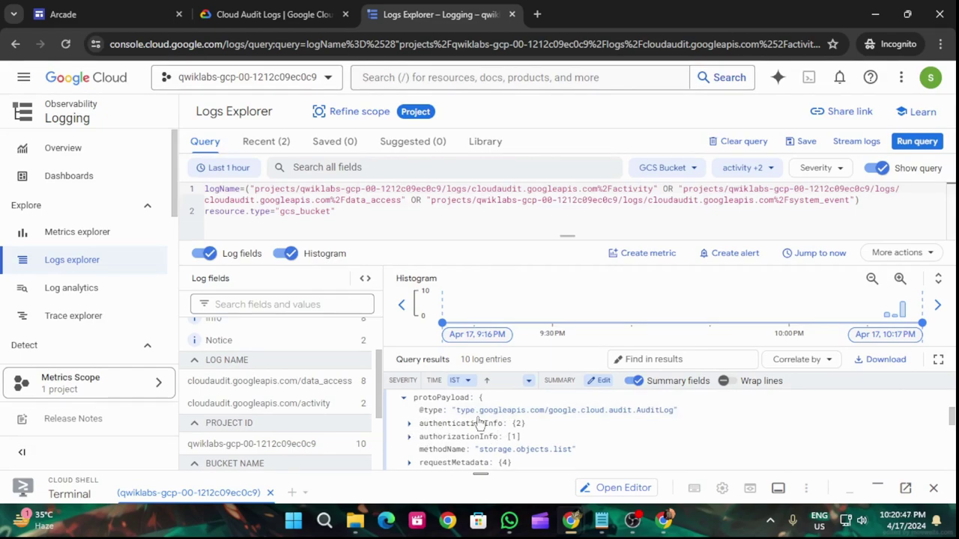
Reread step 7 of Task 3 and replace the Logs Explorer query with the Cloud Audit data_access log name
{"action": "left_click", "coordinate": [259, 13]}
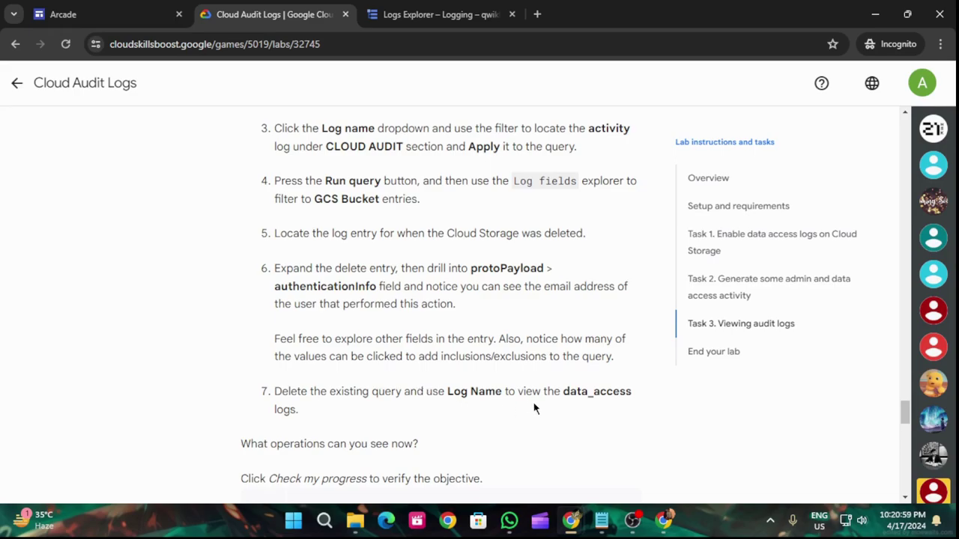
{"action": "left_click", "coordinate": [449, 14]}
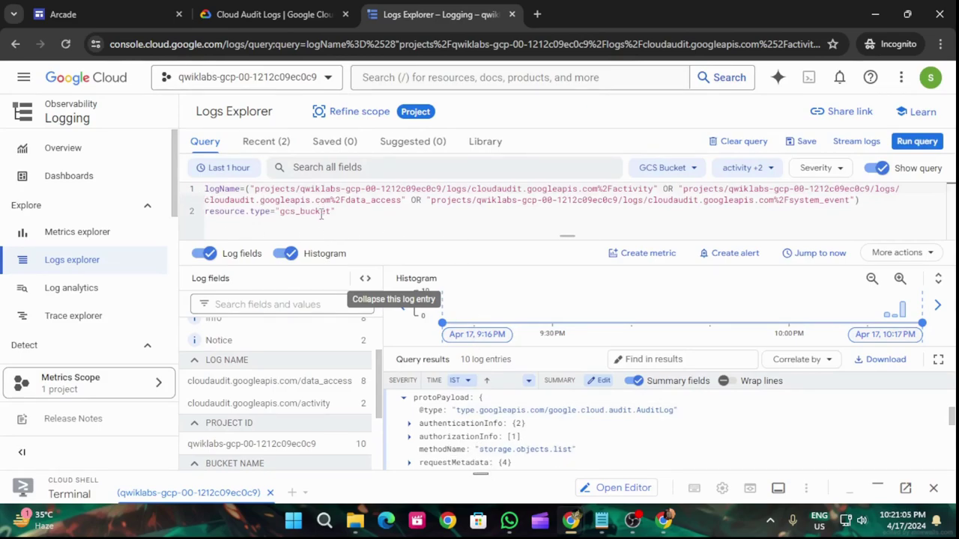
{"action": "left_click", "coordinate": [251, 14]}
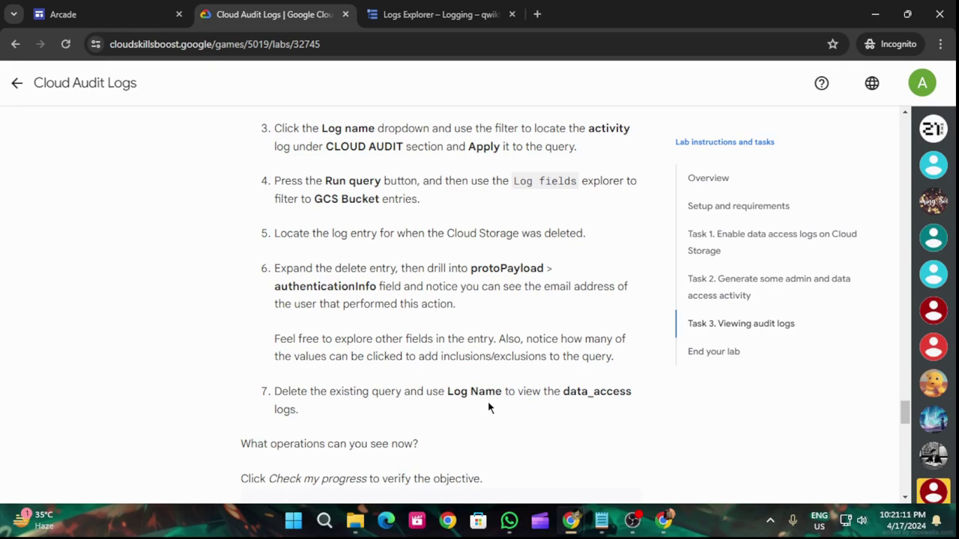
{"action": "left_click", "coordinate": [430, 14]}
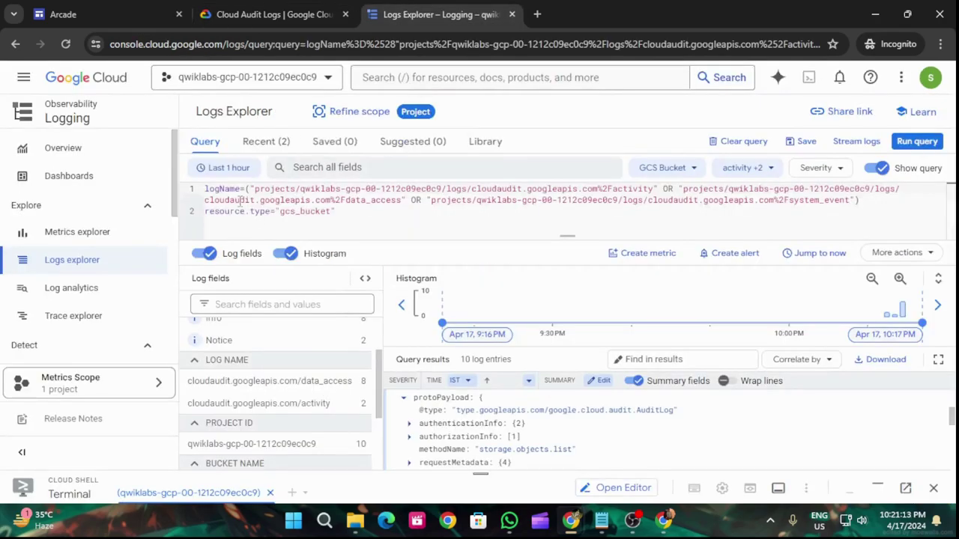
{"action": "left_click_drag", "start_coordinate": [209, 190], "coordinate": [364, 211]}
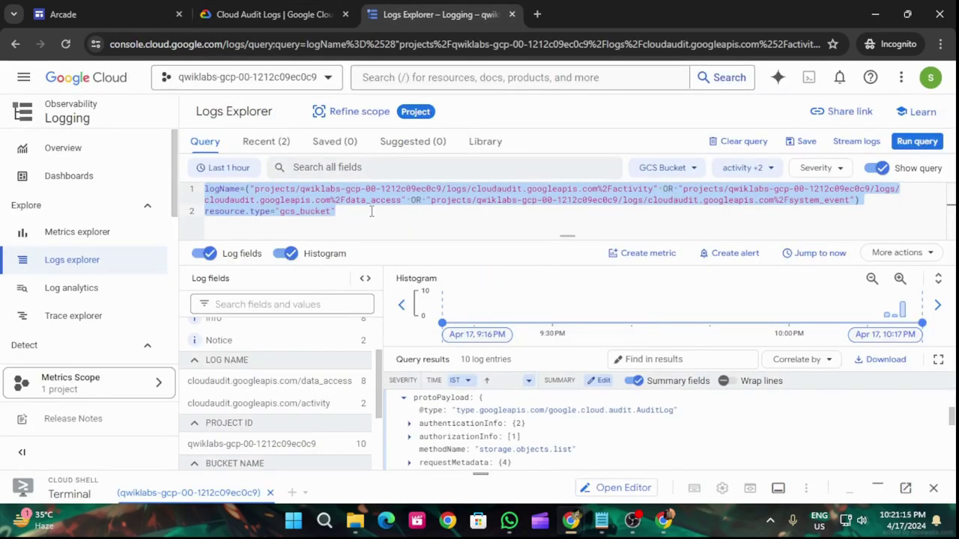
{"action": "key", "text": "BackSpace"}
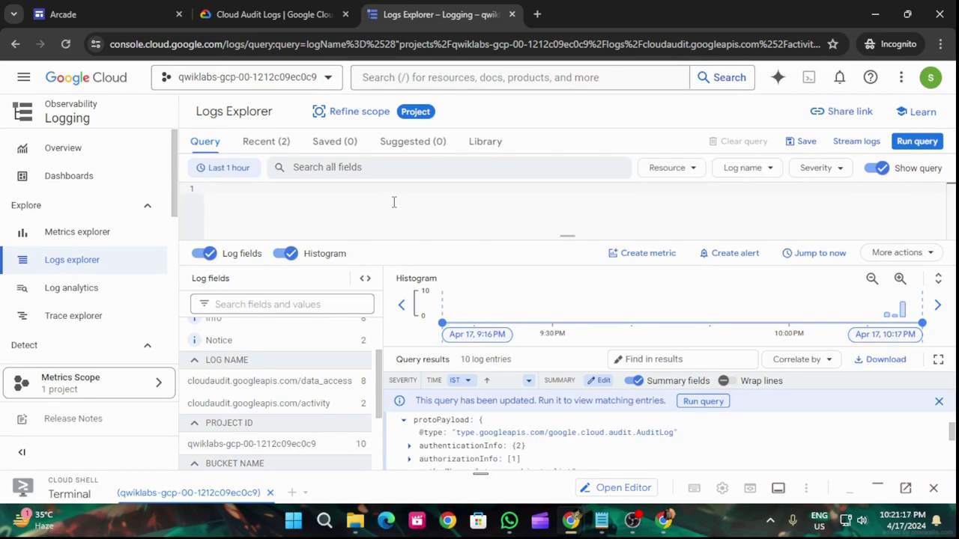
{"action": "left_click", "coordinate": [746, 169]}
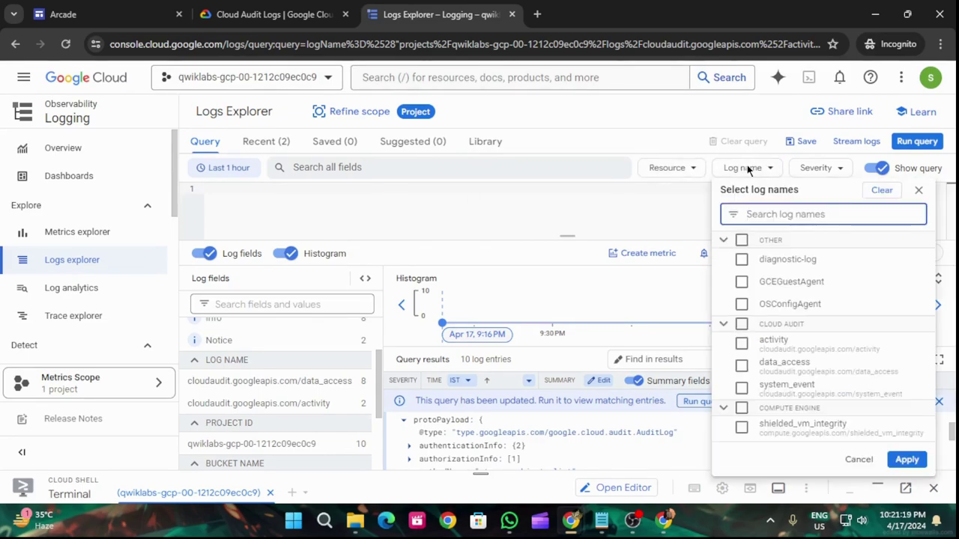
{"action": "left_click", "coordinate": [771, 364]}
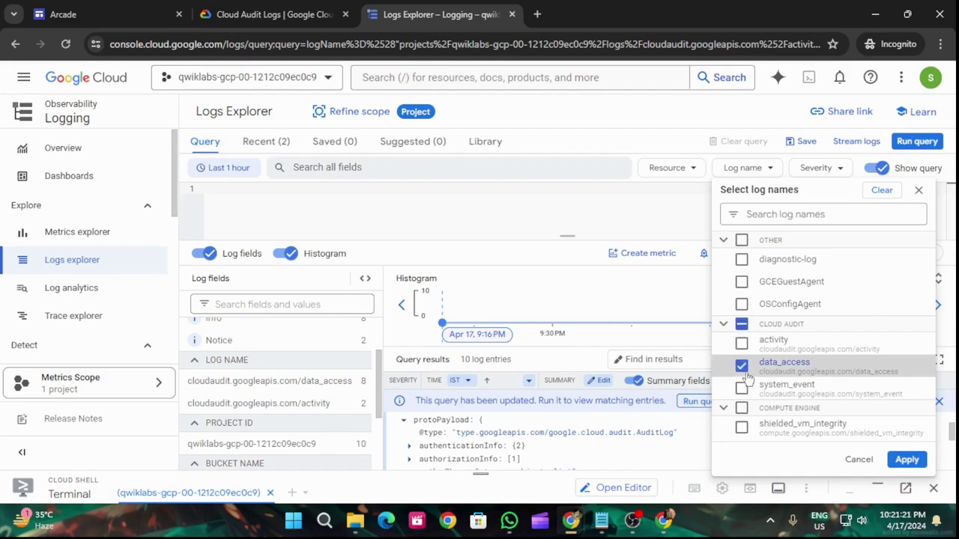
{"action": "left_click", "coordinate": [906, 459]}
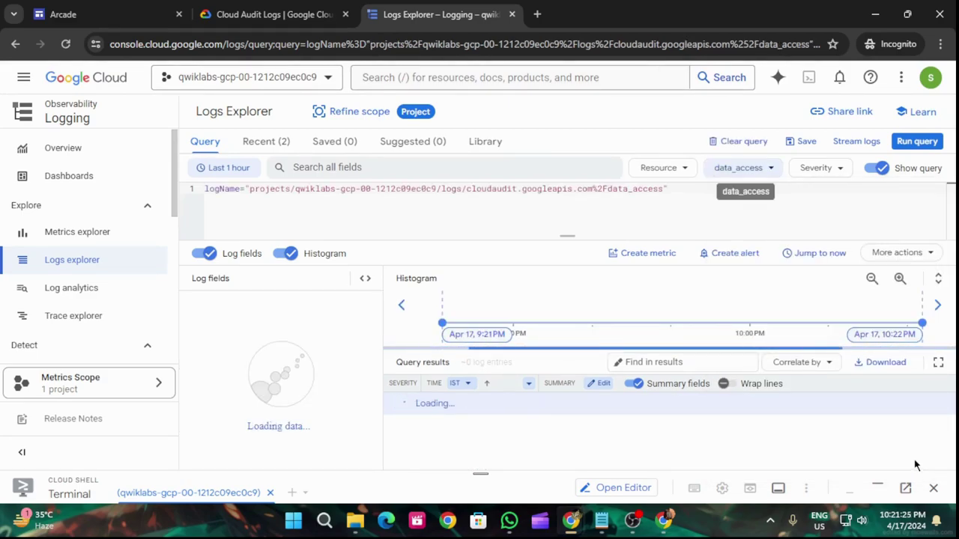
Return to the lab instructions and check progress for the Viewing audit logs objective
{"action": "left_click", "coordinate": [255, 14]}
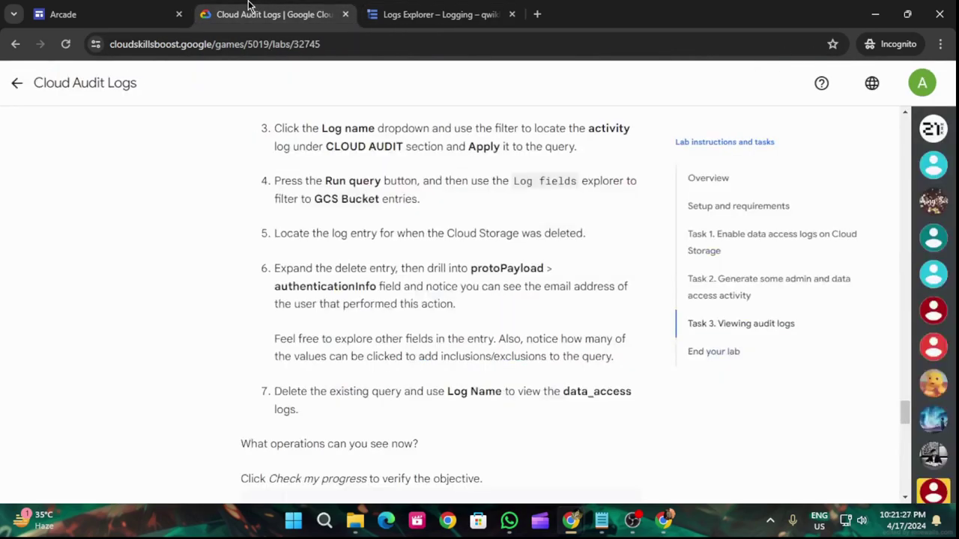
{"action": "scroll", "coordinate": [429, 377], "scroll_direction": "down", "scroll_amount": 2}
{"action": "left_click", "coordinate": [408, 401]}
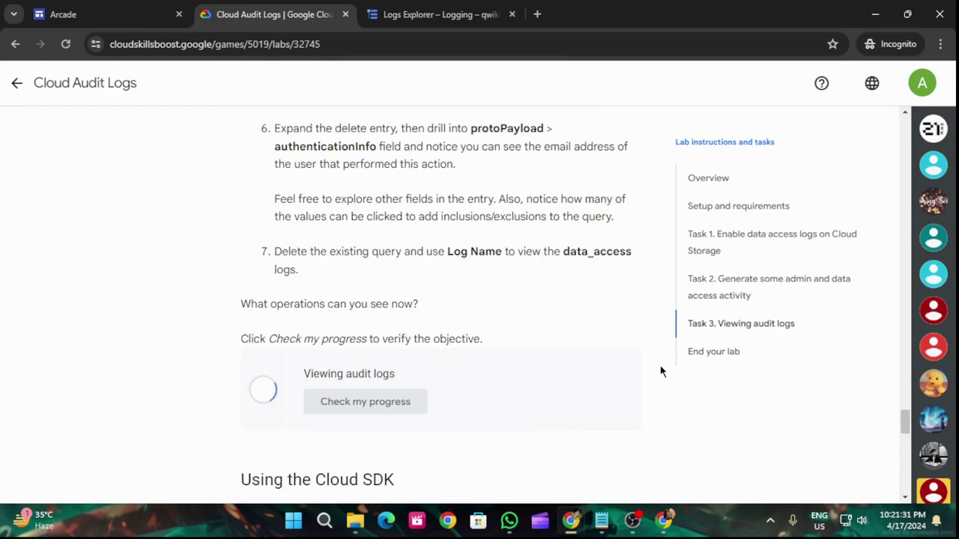
{"action": "left_click", "coordinate": [397, 403]}
Expand a recent ReadLogEntriesLegacy entry in the data_access results and examine its authenticationInfo and remaining protoPayload fields
{"action": "left_click", "coordinate": [448, 14]}
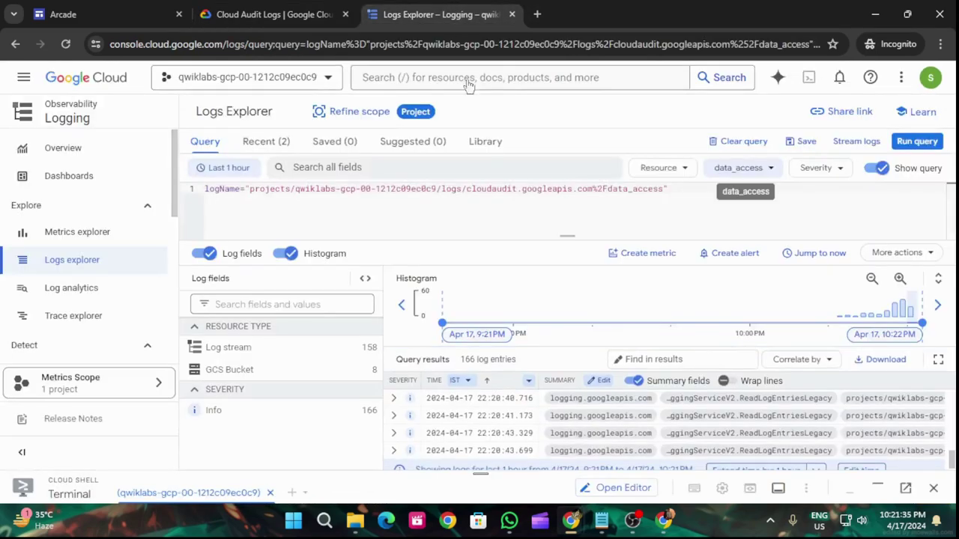
{"action": "left_click", "coordinate": [394, 422]}
{"action": "scroll", "coordinate": [513, 432], "scroll_direction": "down", "scroll_amount": 1}
{"action": "scroll", "coordinate": [513, 433], "scroll_direction": "down", "scroll_amount": 2}
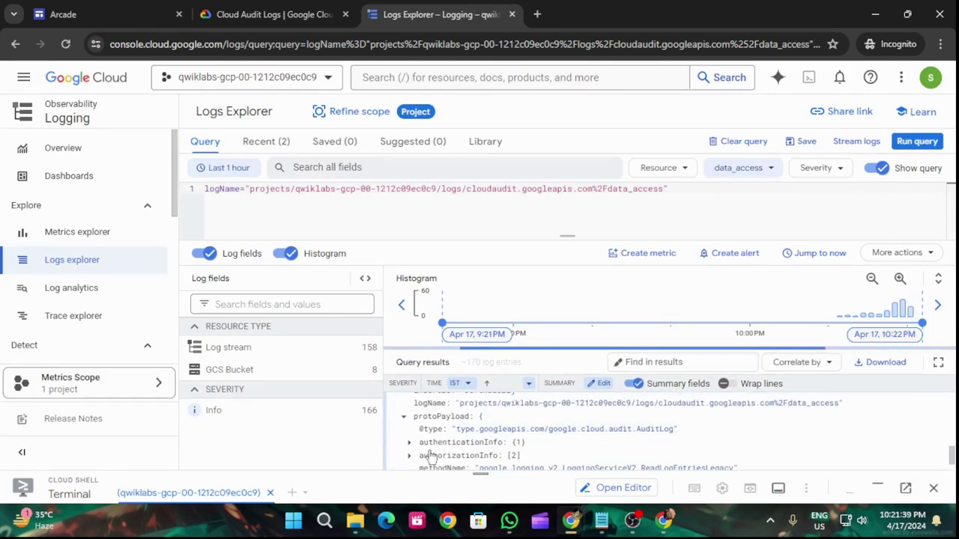
{"action": "left_click", "coordinate": [409, 441]}
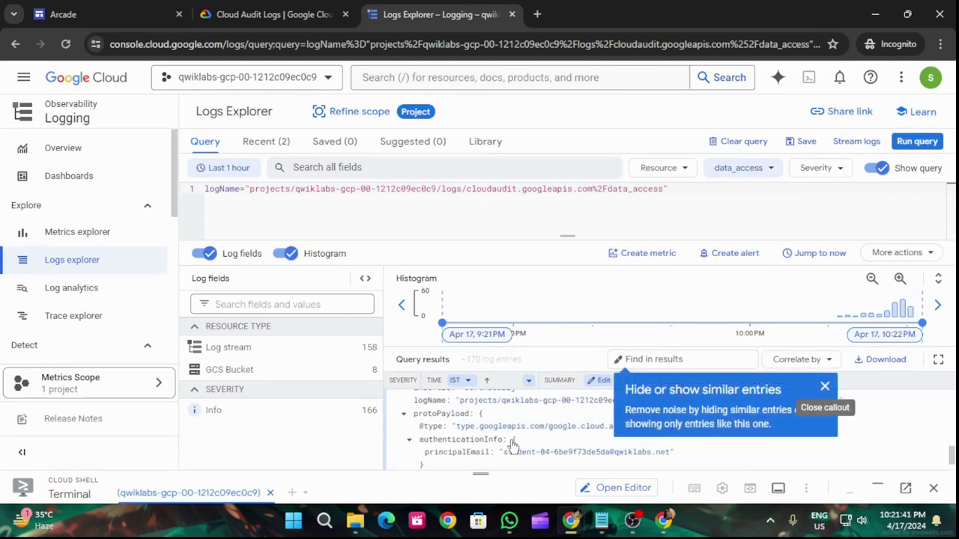
{"action": "scroll", "coordinate": [539, 445], "scroll_direction": "down", "scroll_amount": 3}
{"action": "scroll", "coordinate": [544, 445], "scroll_direction": "down", "scroll_amount": 2}
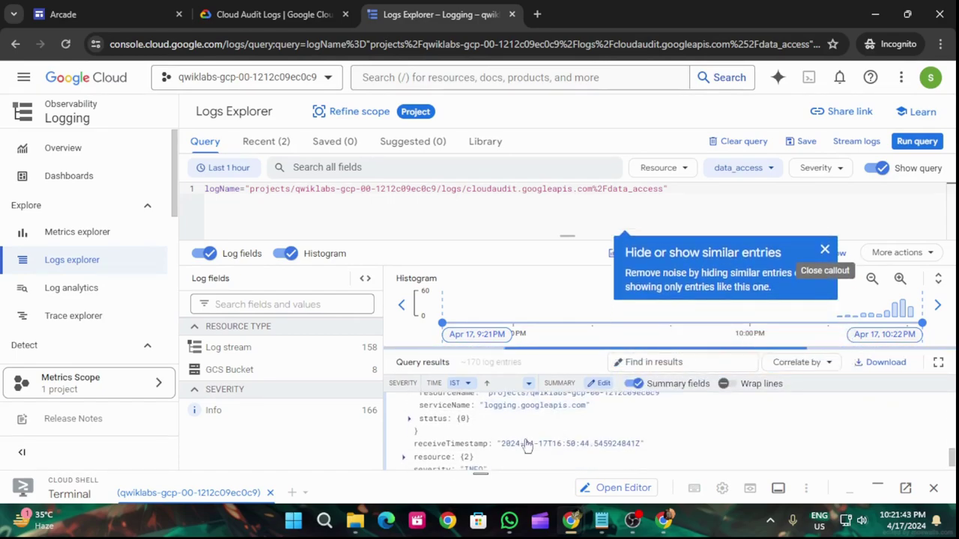
{"action": "scroll", "coordinate": [544, 445], "scroll_direction": "down", "scroll_amount": 1}
Recheck the Viewing audit logs objective in the lab after examining the data_access entry
{"action": "key", "text": "ctrl+shift+Tab"}
{"action": "left_click", "coordinate": [346, 412]}
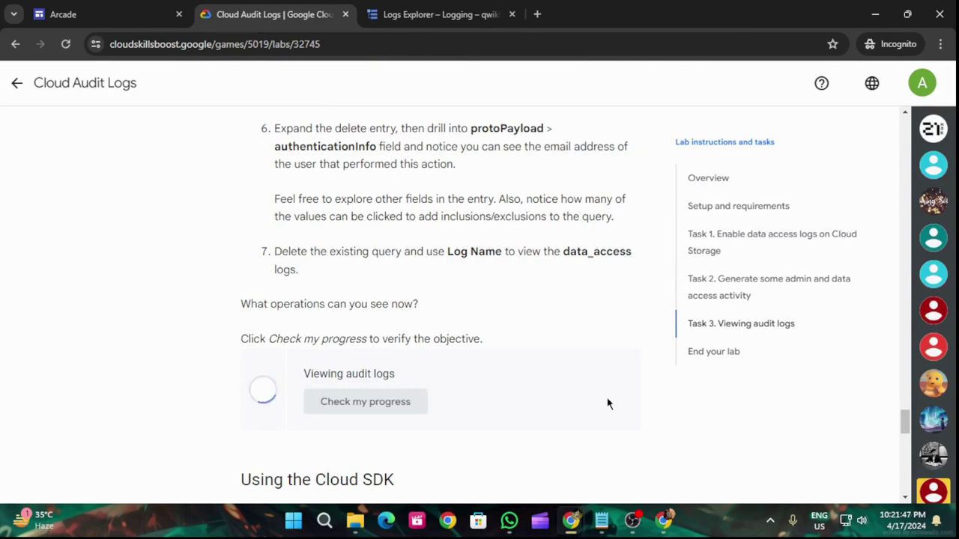
{"action": "left_click", "coordinate": [375, 403]}
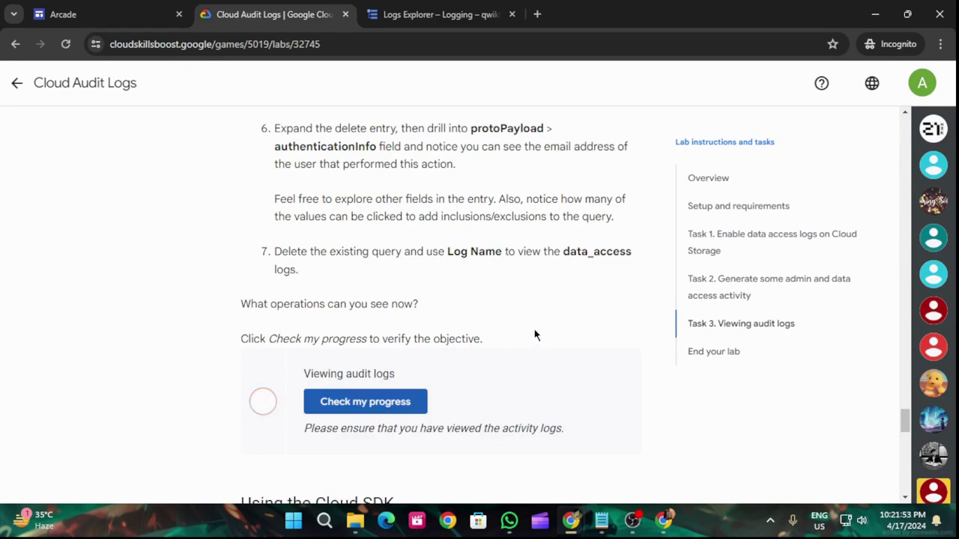
{"action": "left_click", "coordinate": [380, 403]}
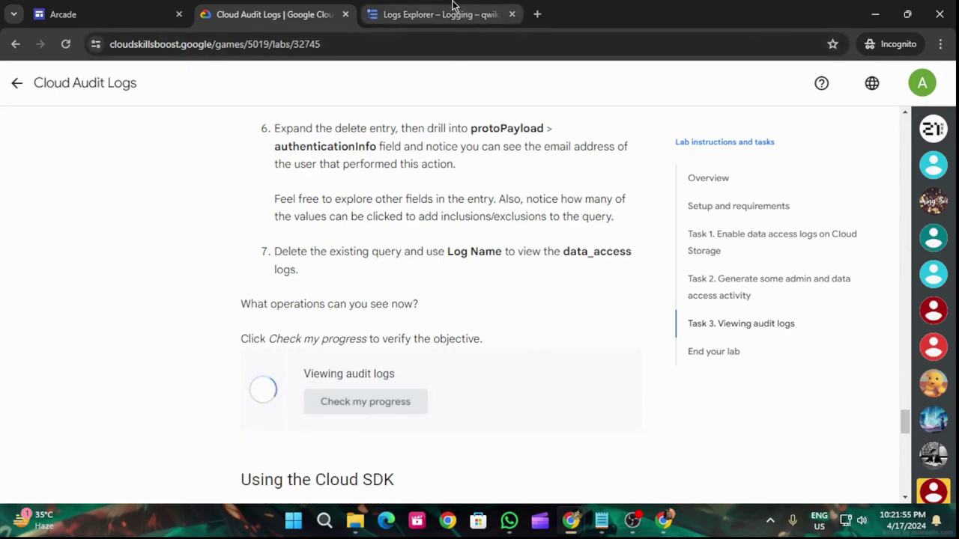
Expand the 22:21:29.068 ReadLogEntriesLegacy entry in Logs Explorer and examine its protoPayload, including authenticationInfo
{"action": "left_click", "coordinate": [449, 15]}
{"action": "scroll", "coordinate": [535, 443], "scroll_direction": "down", "scroll_amount": 5}
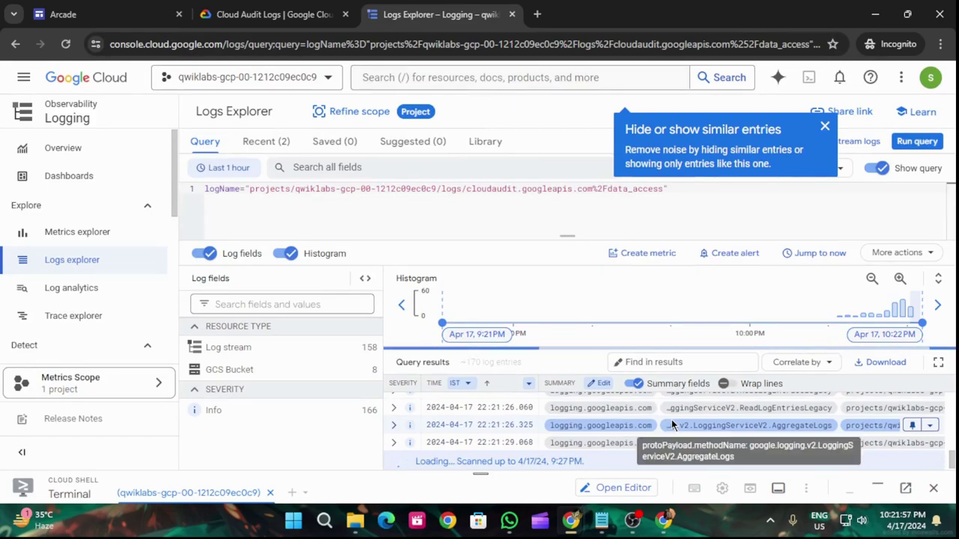
{"action": "left_click", "coordinate": [438, 442]}
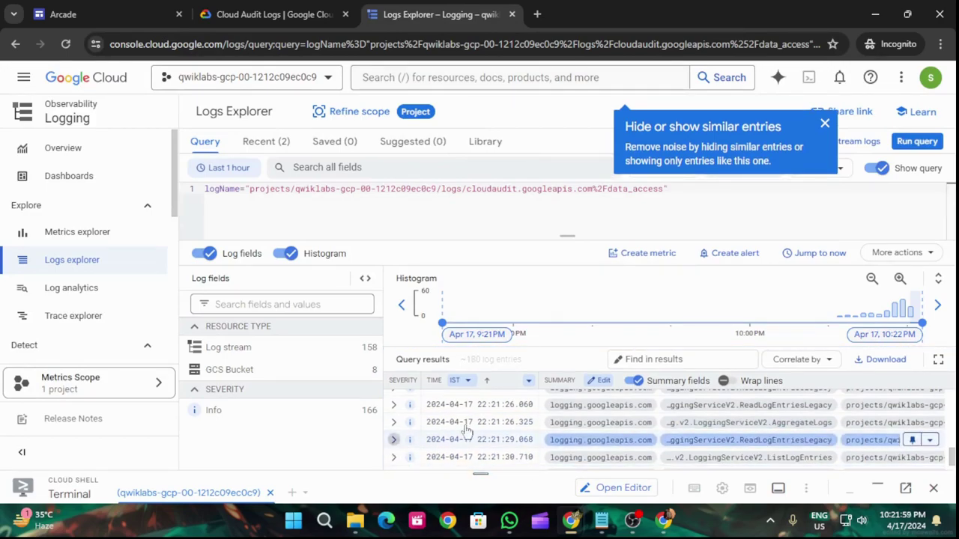
{"action": "scroll", "coordinate": [567, 426], "scroll_direction": "down", "scroll_amount": 3}
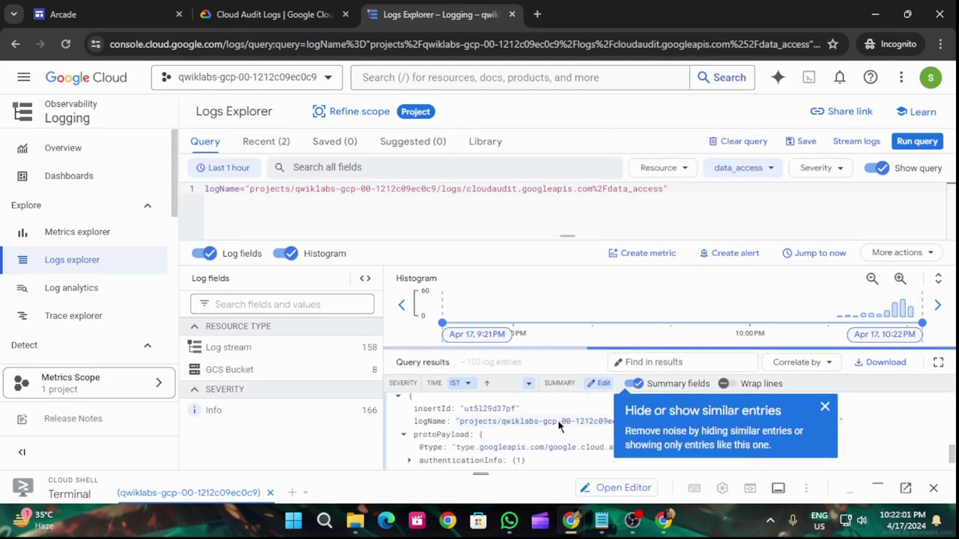
{"action": "scroll", "coordinate": [557, 425], "scroll_direction": "down", "scroll_amount": 2}
{"action": "scroll", "coordinate": [430, 449], "scroll_direction": "up", "scroll_amount": 3}
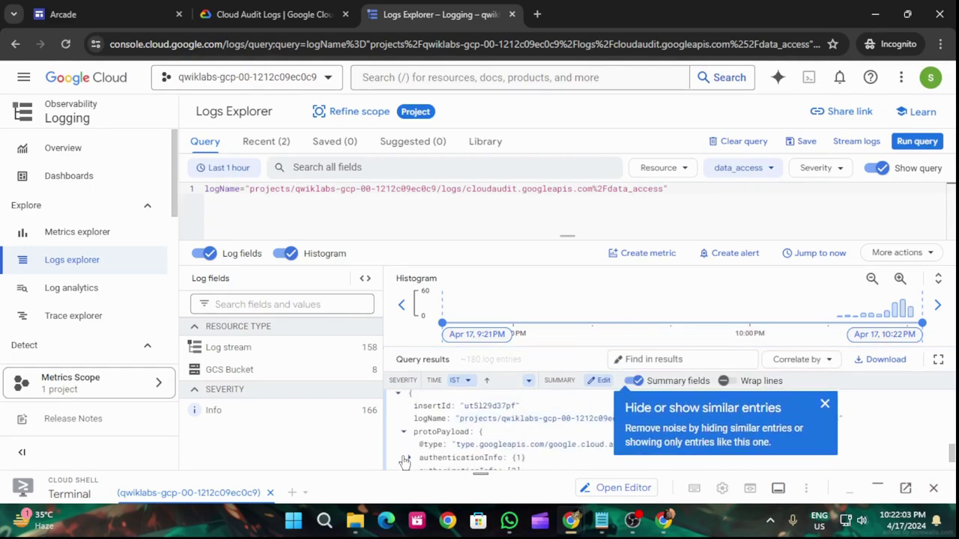
{"action": "left_click", "coordinate": [410, 457]}
{"action": "scroll", "coordinate": [538, 422], "scroll_direction": "down", "scroll_amount": 2}
{"action": "scroll", "coordinate": [541, 429], "scroll_direction": "up", "scroll_amount": 2}
{"action": "scroll", "coordinate": [543, 432], "scroll_direction": "down", "scroll_amount": 2}
Leave the lab for the game page and reopen Cloud Audit Logs from the Start Your Certification Journey Here module
{"action": "left_click", "coordinate": [270, 14]}
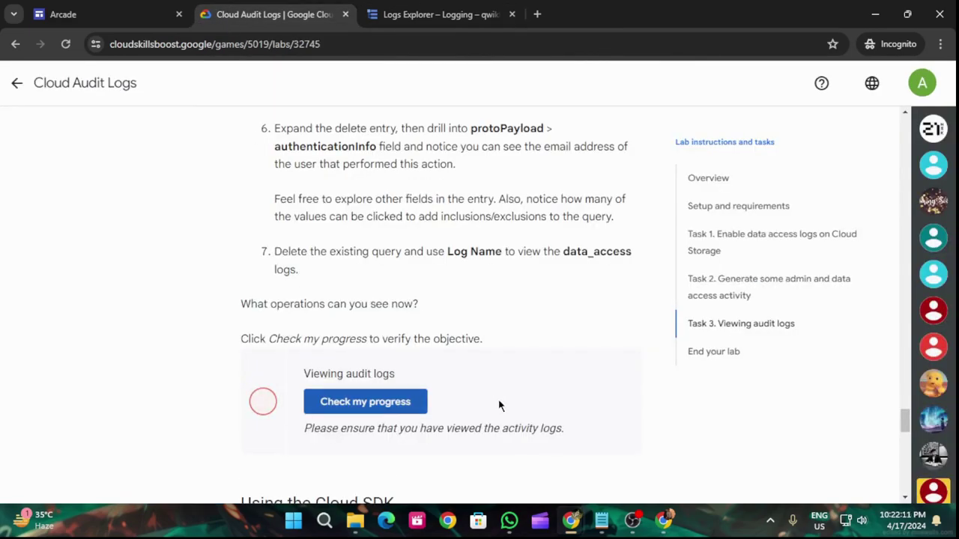
{"action": "scroll", "coordinate": [497, 382], "scroll_direction": "up", "scroll_amount": 20}
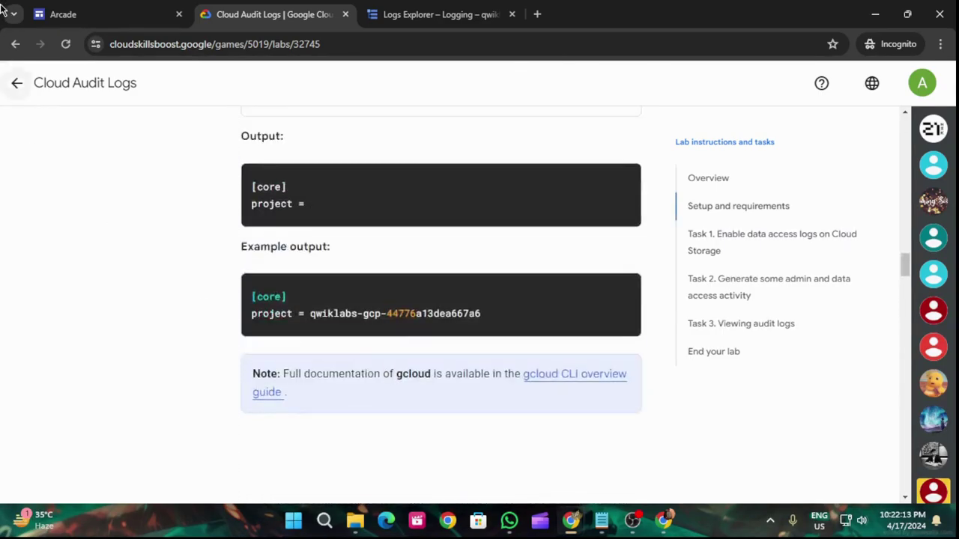
{"action": "left_click", "coordinate": [17, 82]}
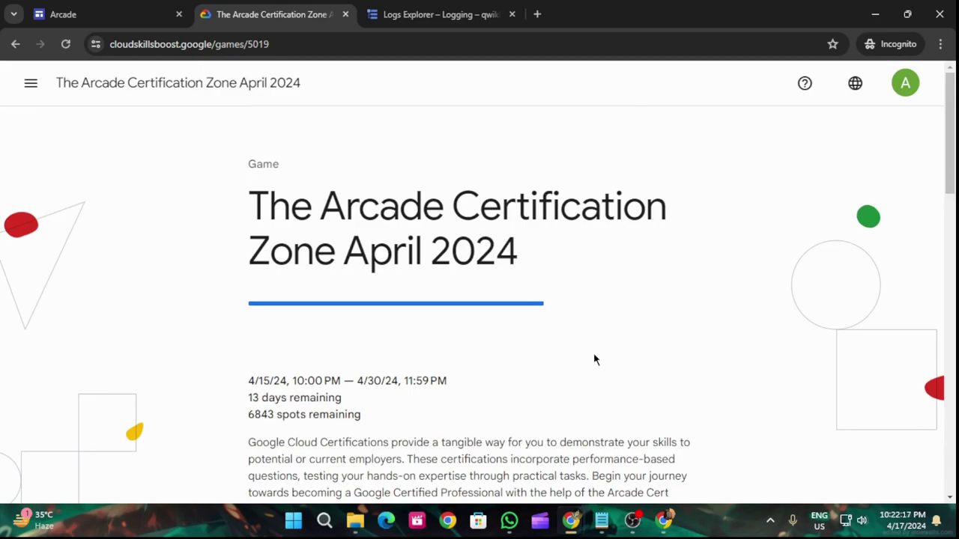
{"action": "scroll", "coordinate": [593, 356], "scroll_direction": "down", "scroll_amount": 15}
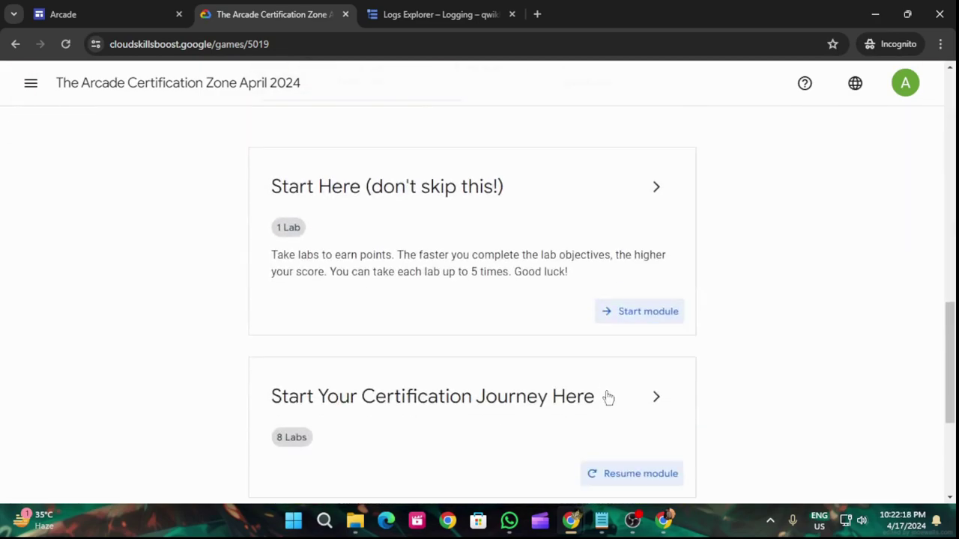
{"action": "left_click", "coordinate": [656, 397]}
{"action": "scroll", "coordinate": [659, 398], "scroll_direction": "down", "scroll_amount": 8}
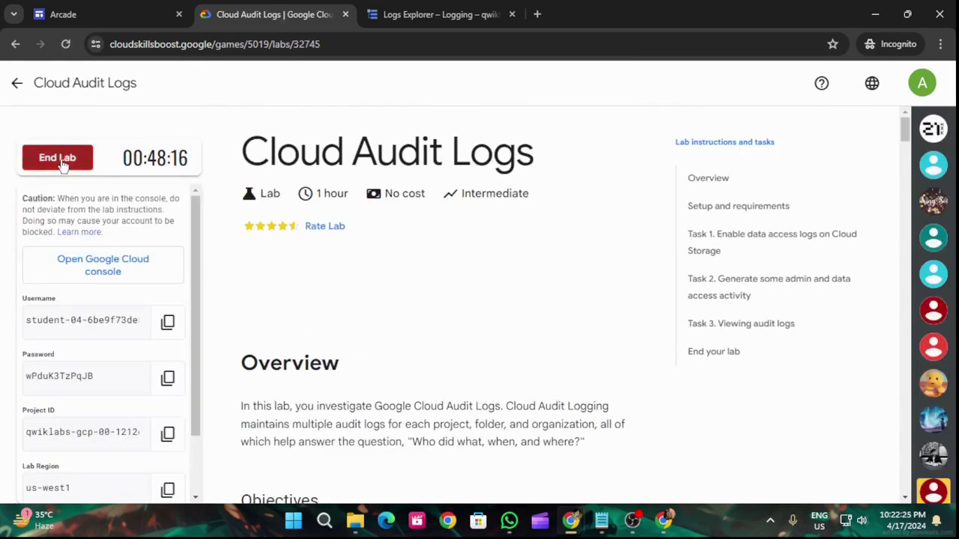
End the Cloud Audit Logs lab and give it a two-star satisfaction rating
{"action": "left_click", "coordinate": [63, 161]}
{"action": "left_click", "coordinate": [619, 334]}
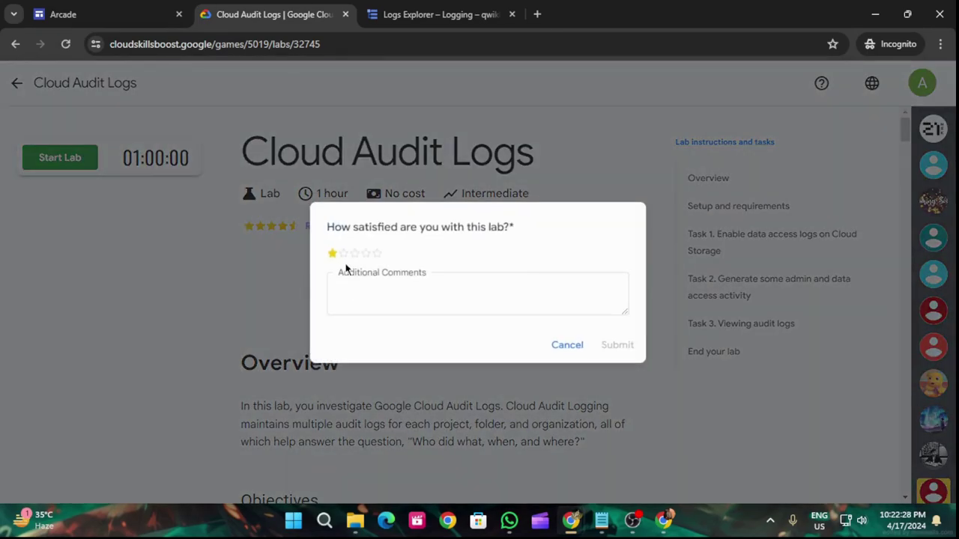
{"action": "left_click", "coordinate": [345, 253]}
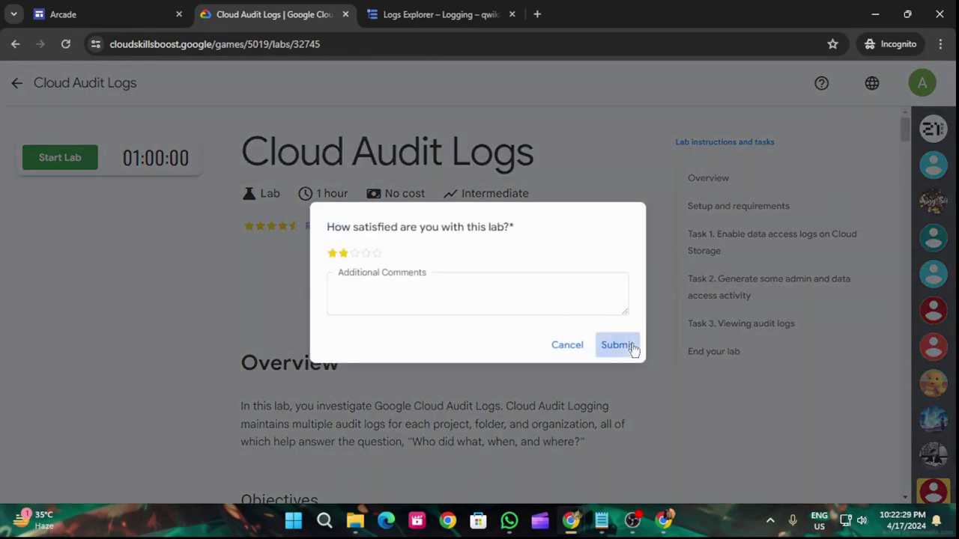